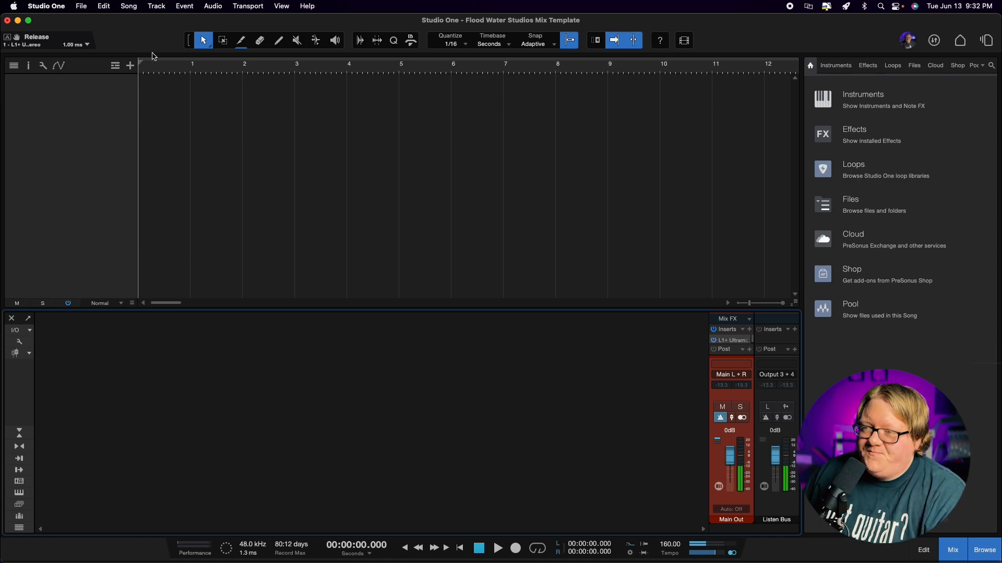
# Step: Add seven folder tracks to the empty song, keeping automatic colouring on
pyautogui.click(157, 6)
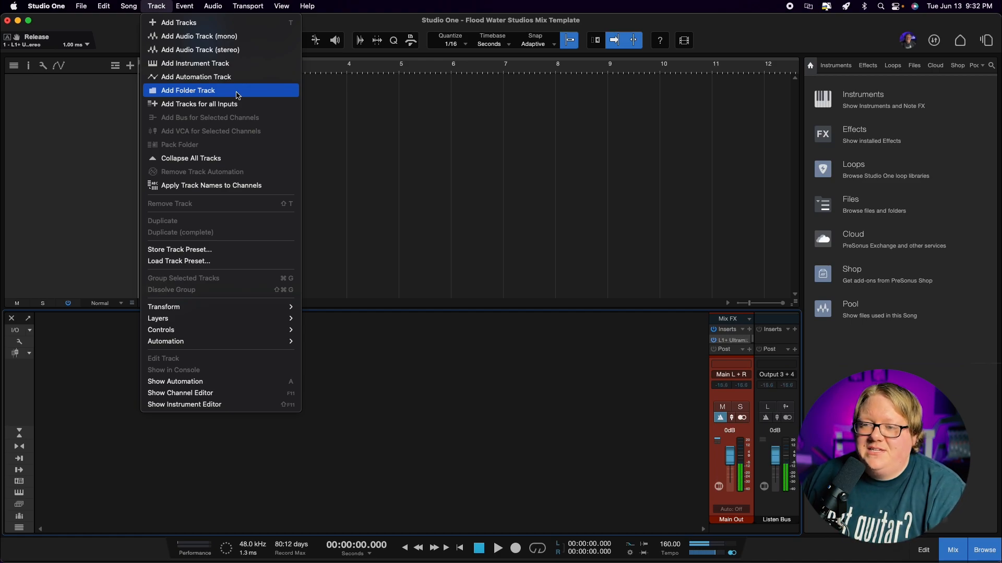
pyautogui.click(213, 24)
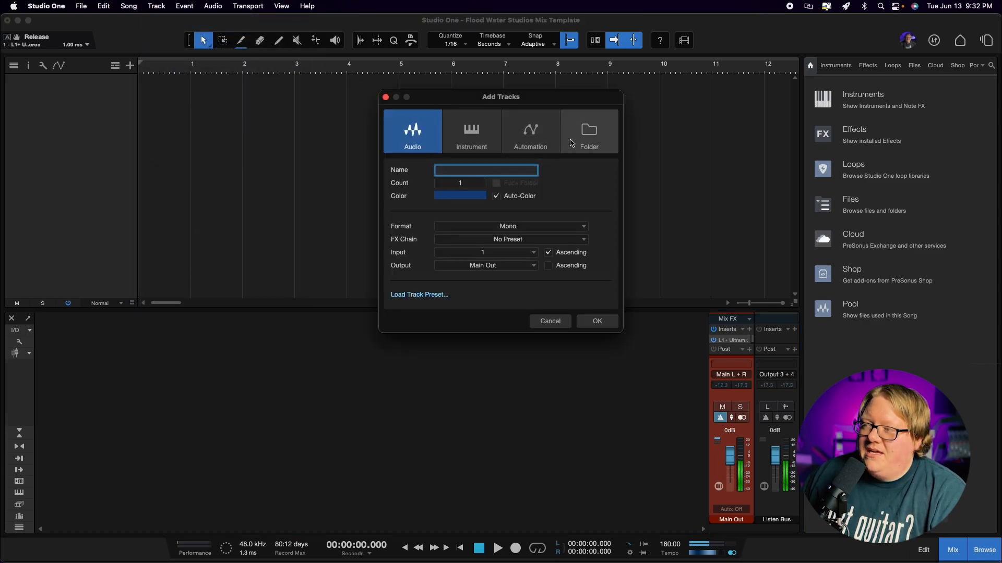
pyautogui.click(593, 134)
pyautogui.click(471, 184)
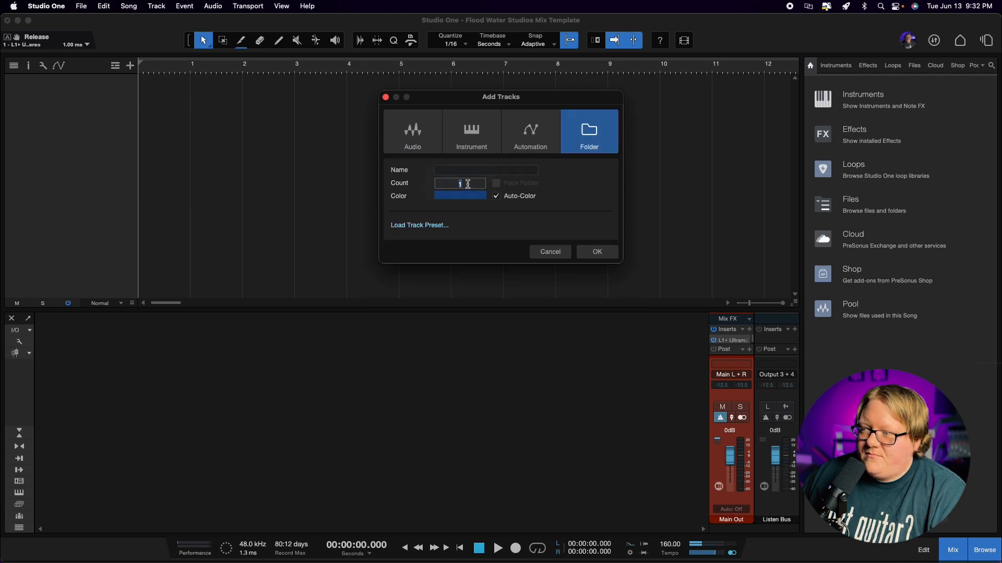
pyautogui.write('7')
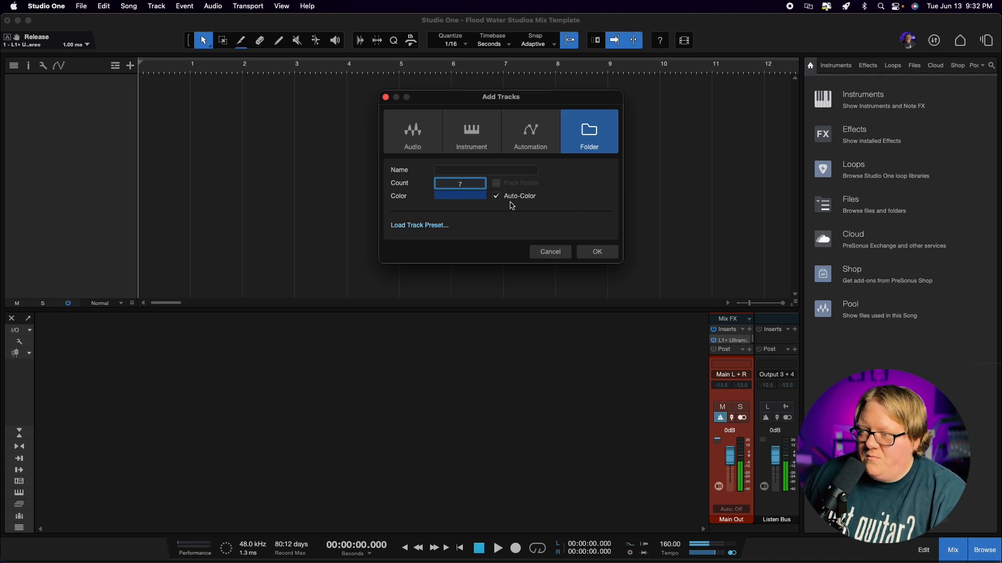
pyautogui.click(593, 254)
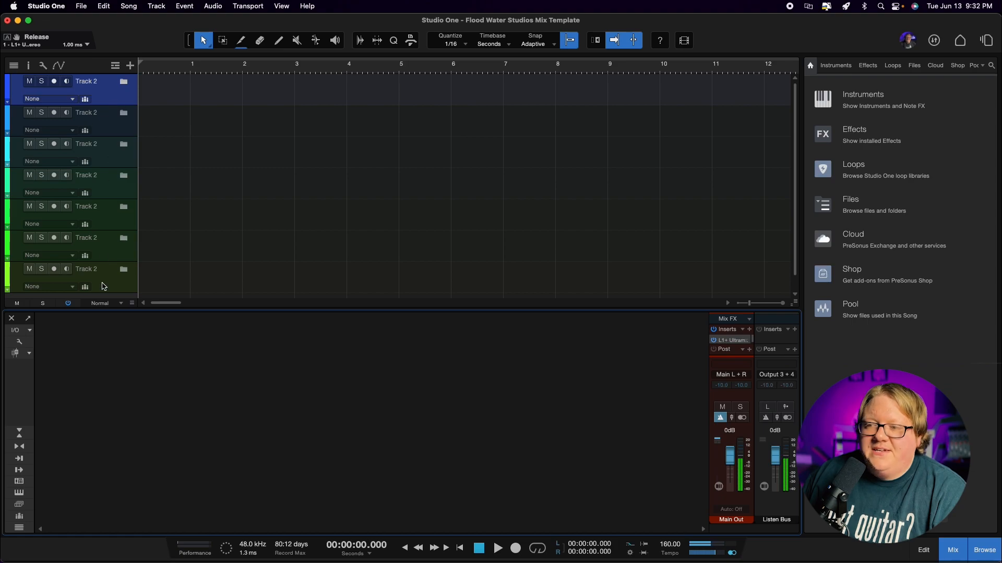
pyautogui.scroll(-1, 103, 210)
pyautogui.scroll(1, 102, 209)
pyautogui.scroll(-1, 103, 208)
pyautogui.scroll(1, 103, 208)
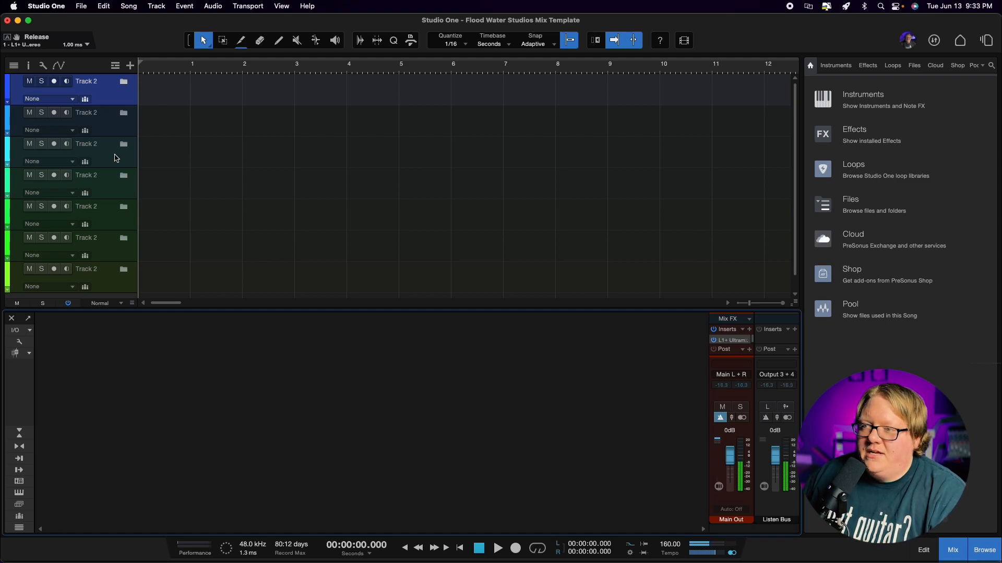
# Step: Show the track inspector and assign a new bus channel to the first folder track
pyautogui.click(113, 92)
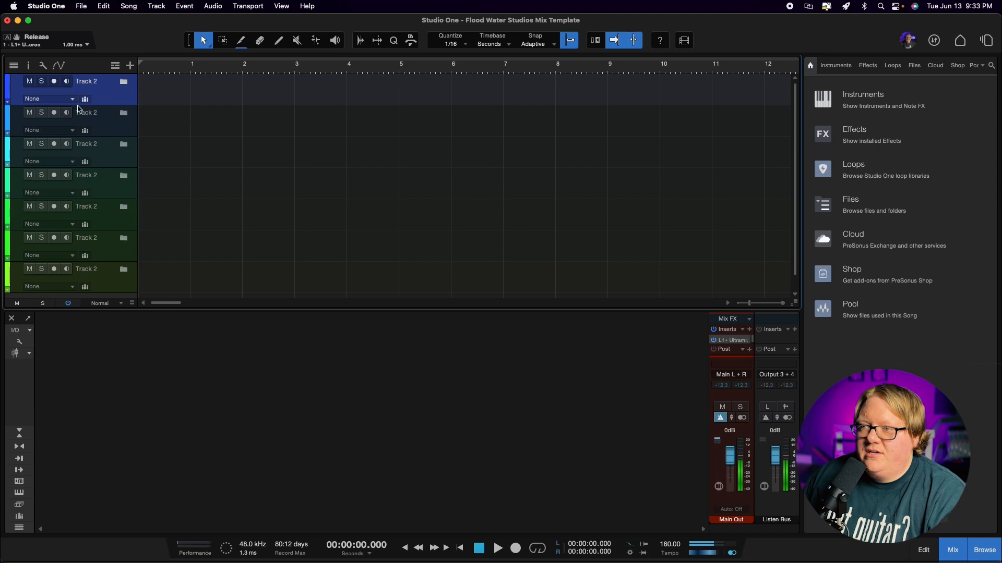
pyautogui.click(29, 66)
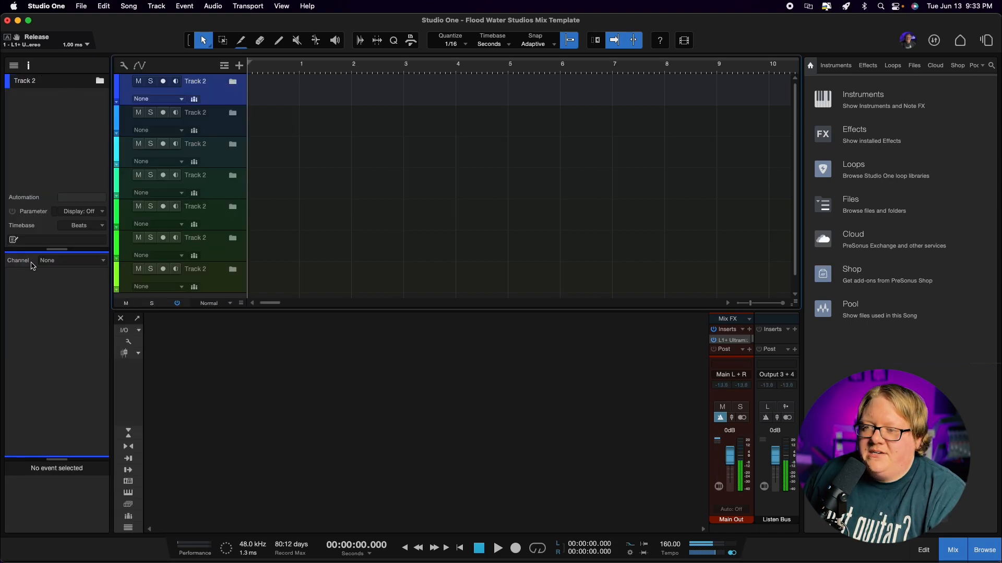
pyautogui.click(70, 262)
pyautogui.click(83, 339)
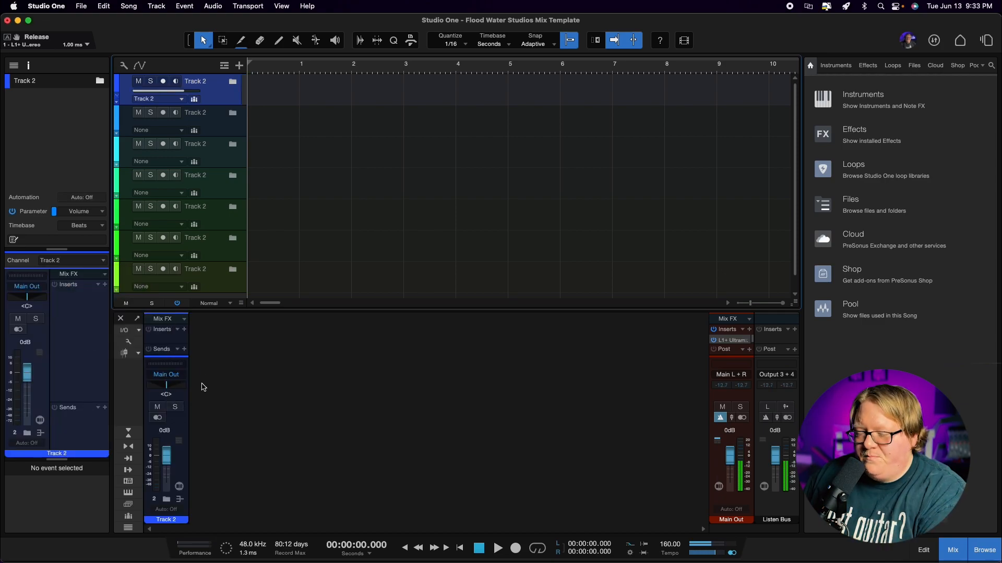
# Step: Assign a new bus channel to each of the second and third folder tracks
pyautogui.click(157, 127)
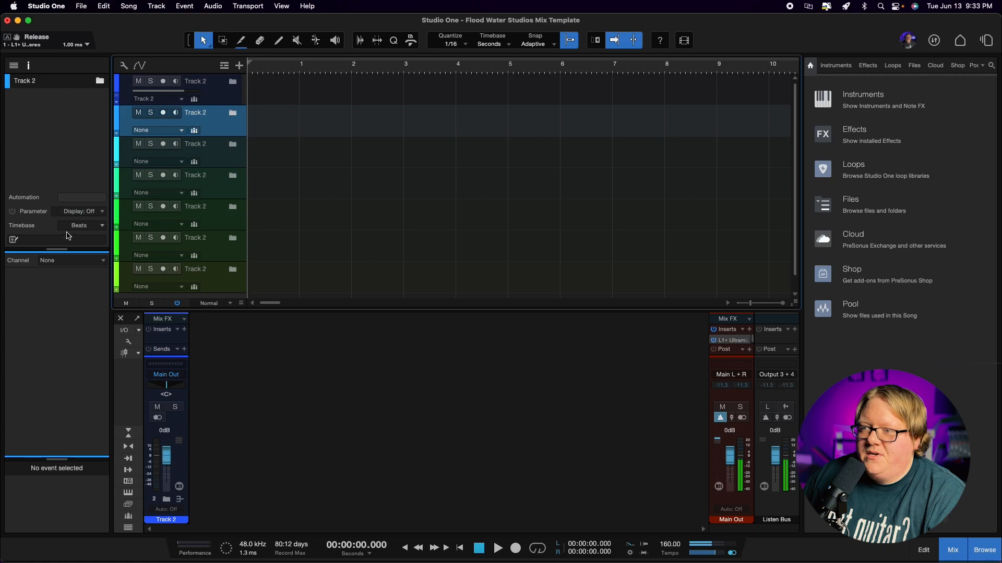
pyautogui.click(70, 261)
pyautogui.click(83, 350)
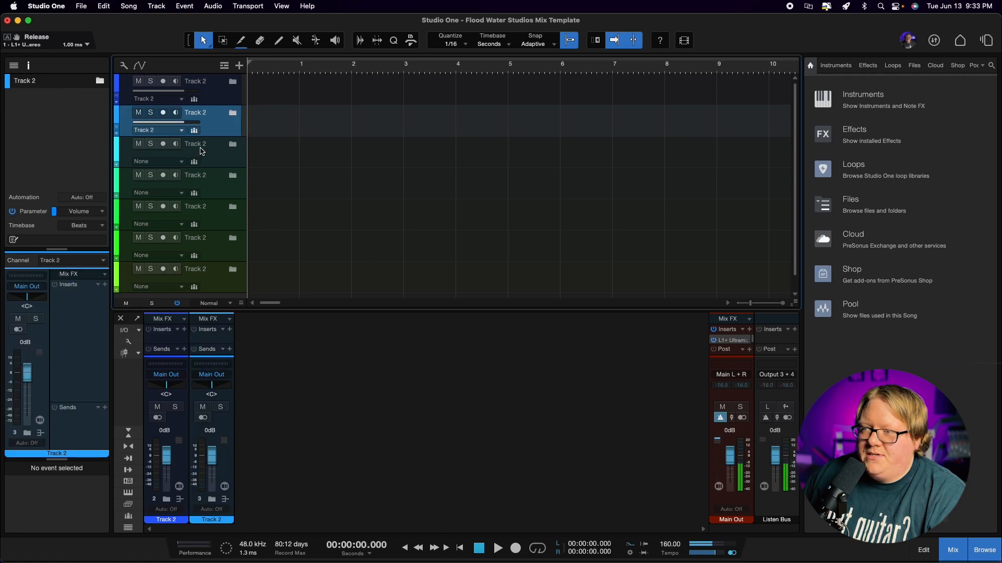
pyautogui.click(157, 154)
pyautogui.click(73, 261)
pyautogui.click(85, 362)
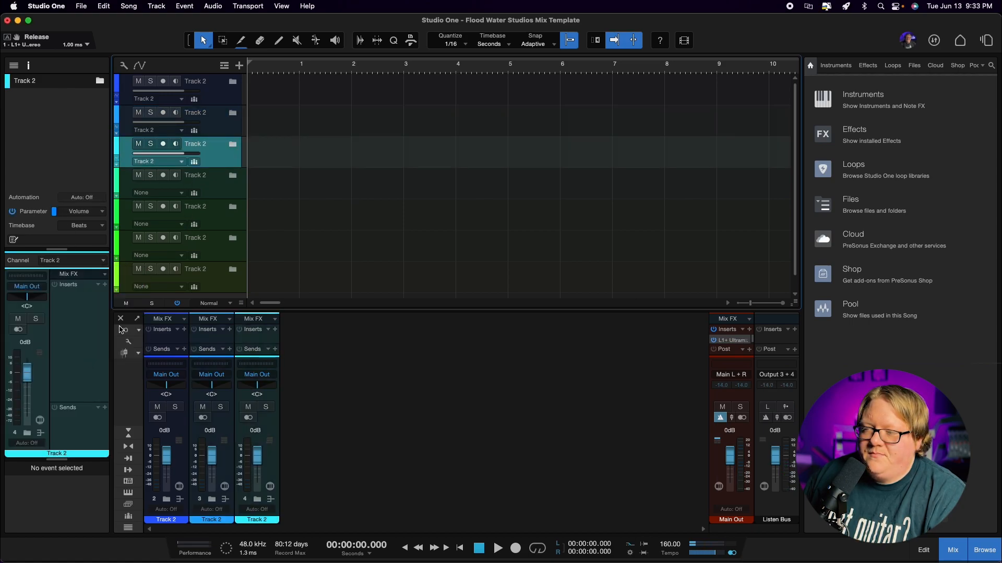
# Step: Assign a new bus channel to each of the fourth and fifth folder tracks
pyautogui.click(206, 189)
pyautogui.click(60, 261)
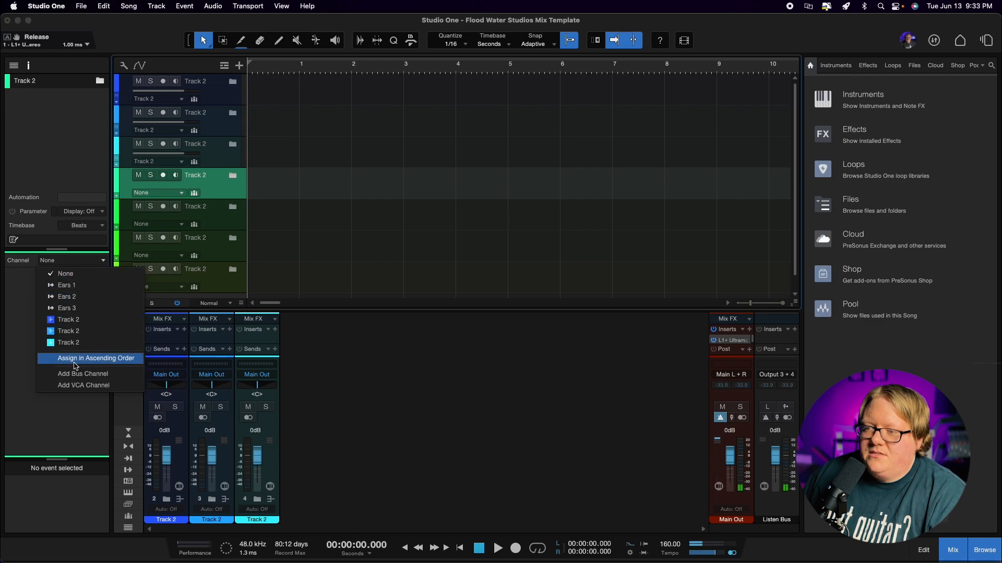
pyautogui.click(83, 374)
pyautogui.click(212, 225)
pyautogui.click(94, 262)
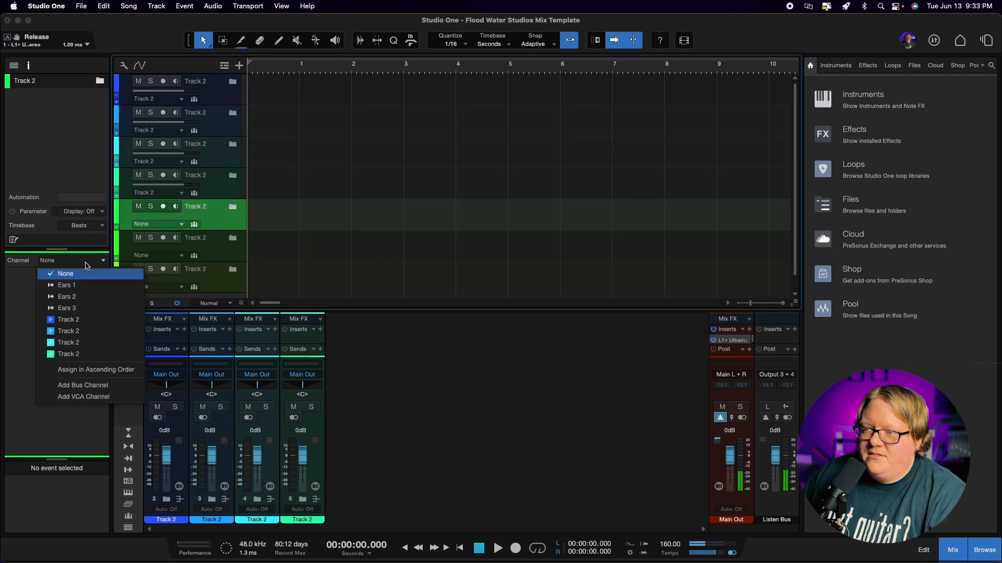
pyautogui.click(85, 385)
# Step: Assign a new bus channel to each of the sixth and seventh folder tracks
pyautogui.click(211, 259)
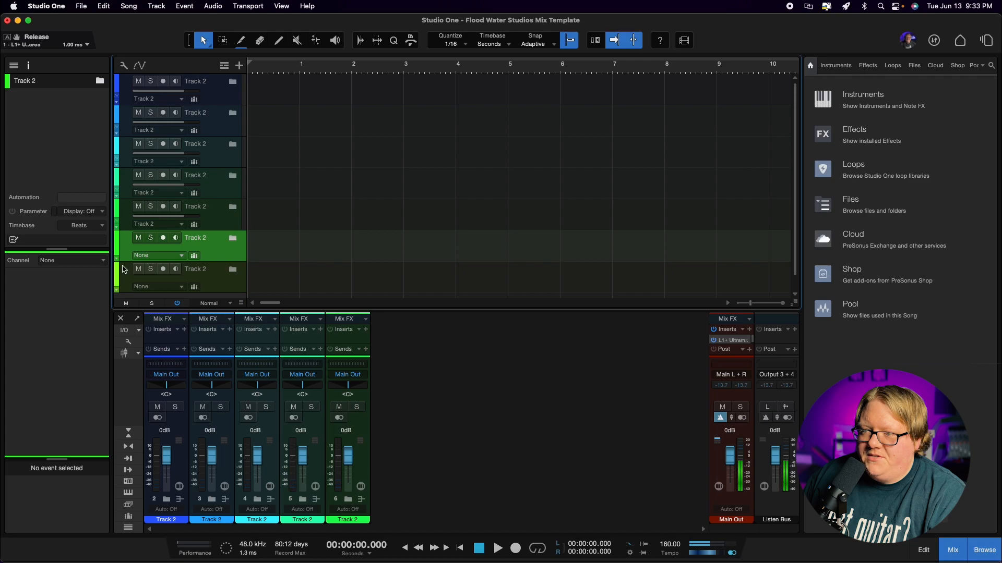
pyautogui.click(68, 261)
pyautogui.click(90, 398)
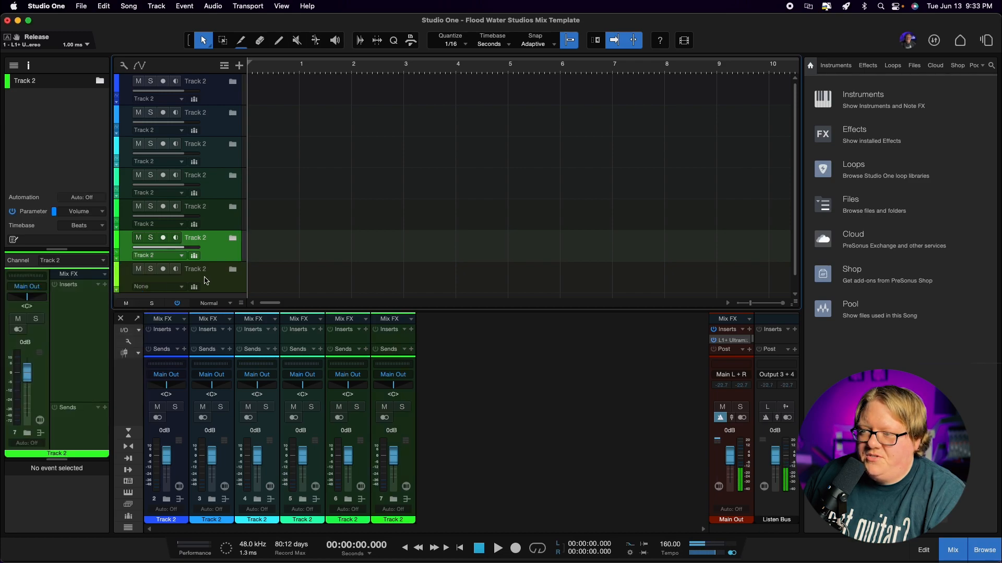
pyautogui.click(209, 279)
pyautogui.click(68, 261)
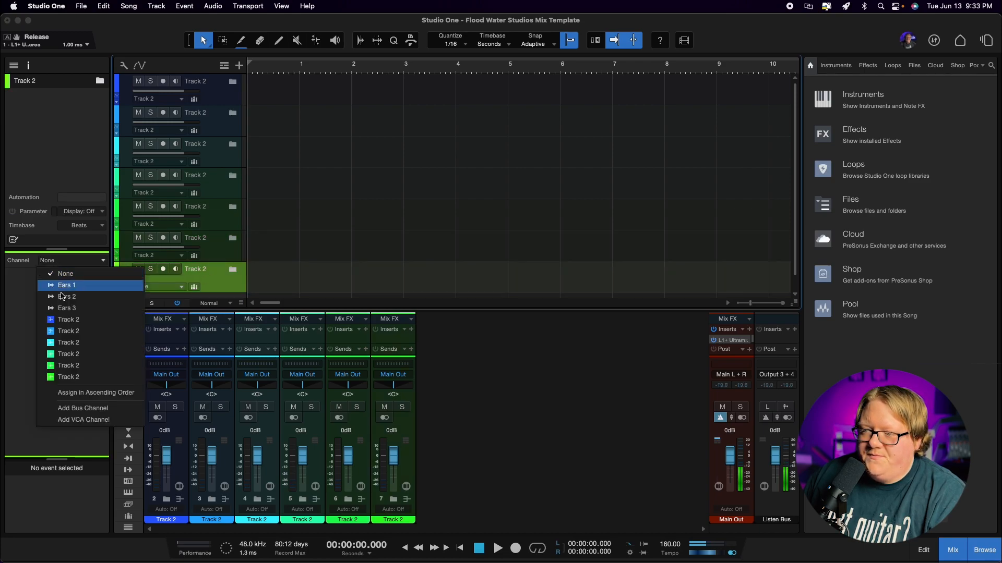
pyautogui.click(83, 408)
pyautogui.scroll(-1, 215, 241)
pyautogui.scroll(1, 215, 241)
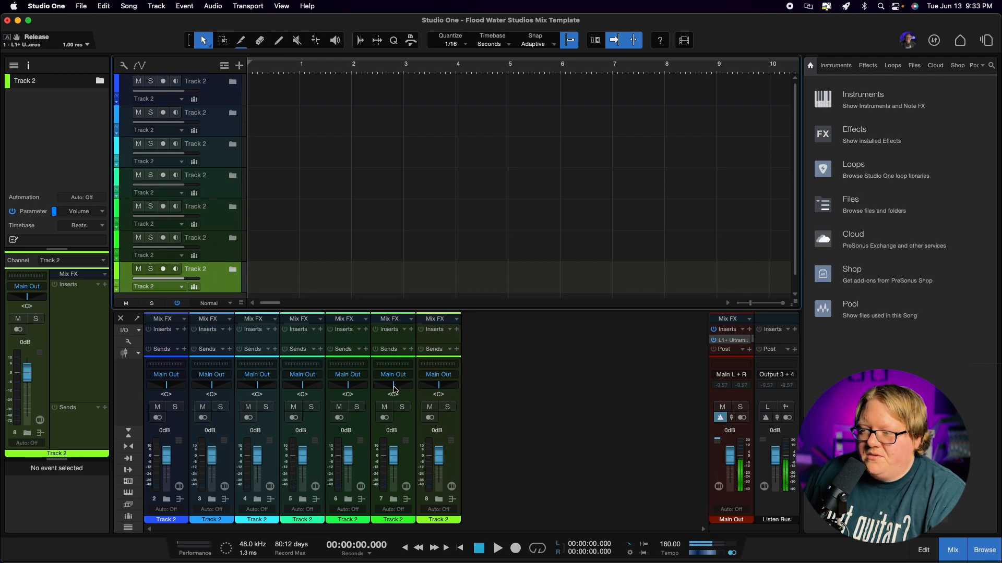
# Step: Rename the first four bus channels in the mixer Drums, Bass, Electrics and Acoustic
pyautogui.doubleClick(176, 521)
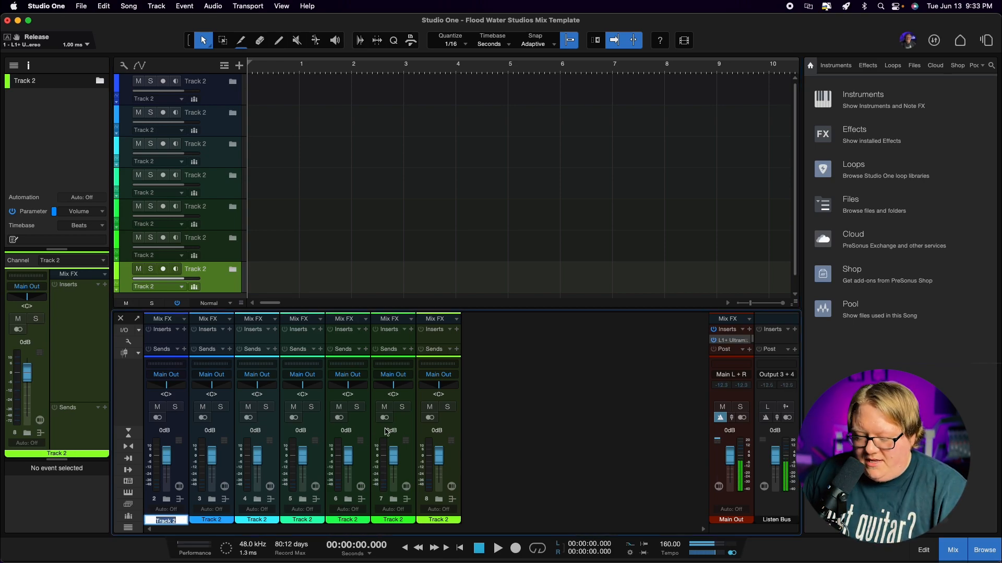
pyautogui.write('Drums')
pyautogui.press('Tab')
pyautogui.write('Bass')
pyautogui.press('Tab')
pyautogui.write('Electrics')
pyautogui.press('Tab')
pyautogui.write('Acoustic')
# Step: Rename the last three bus channels Keys, VOX and BG. VOX, and hide the track inspector
pyautogui.press('Tab')
pyautogui.write('Keys')
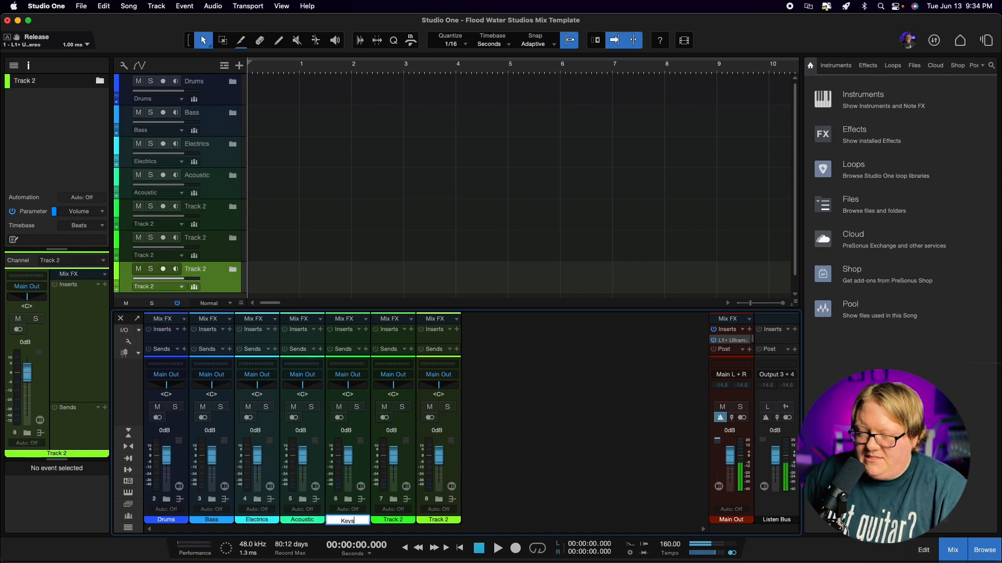
pyautogui.press('Tab')
pyautogui.write('VOX')
pyautogui.press('Tab')
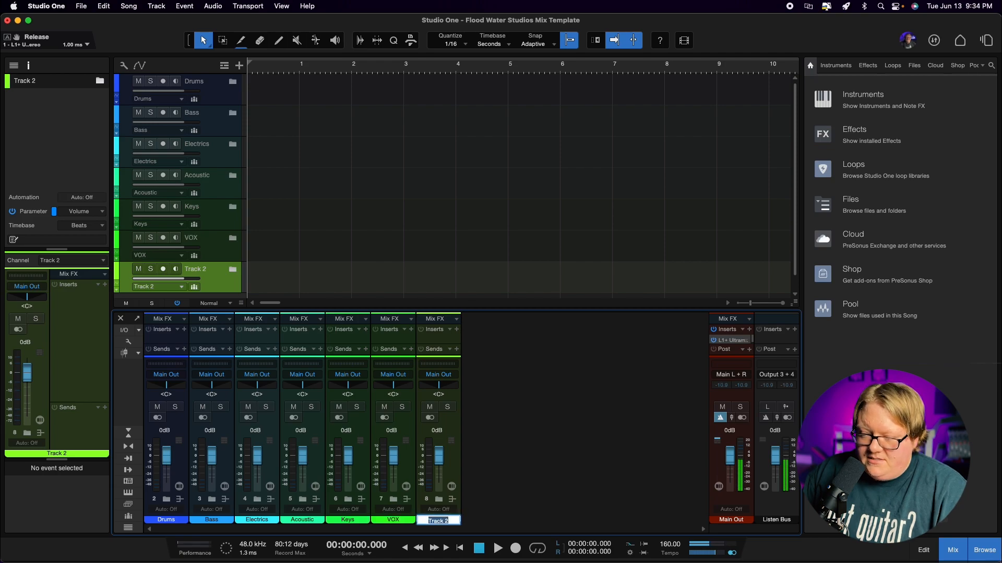
pyautogui.write('BG')
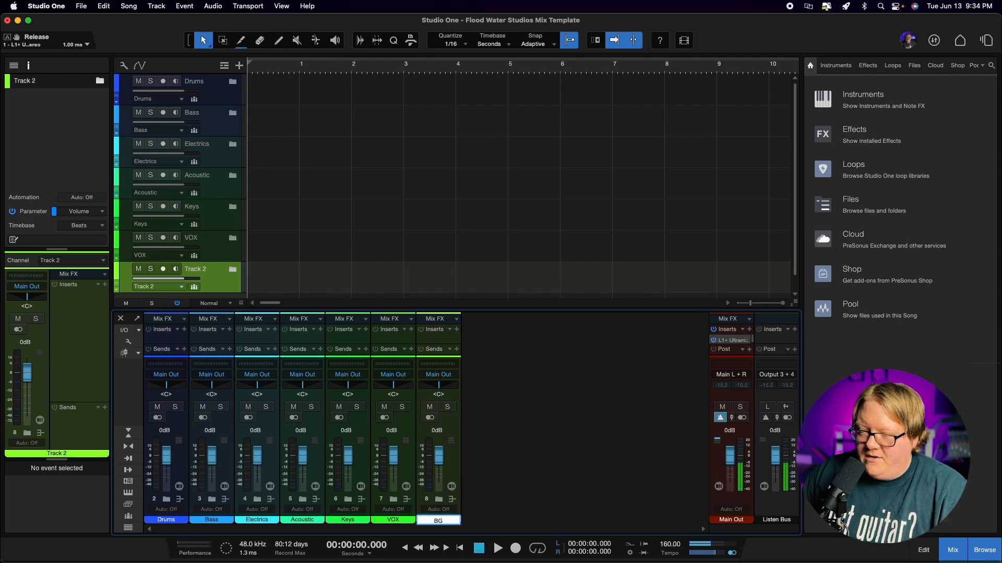
pyautogui.write('. VOX')
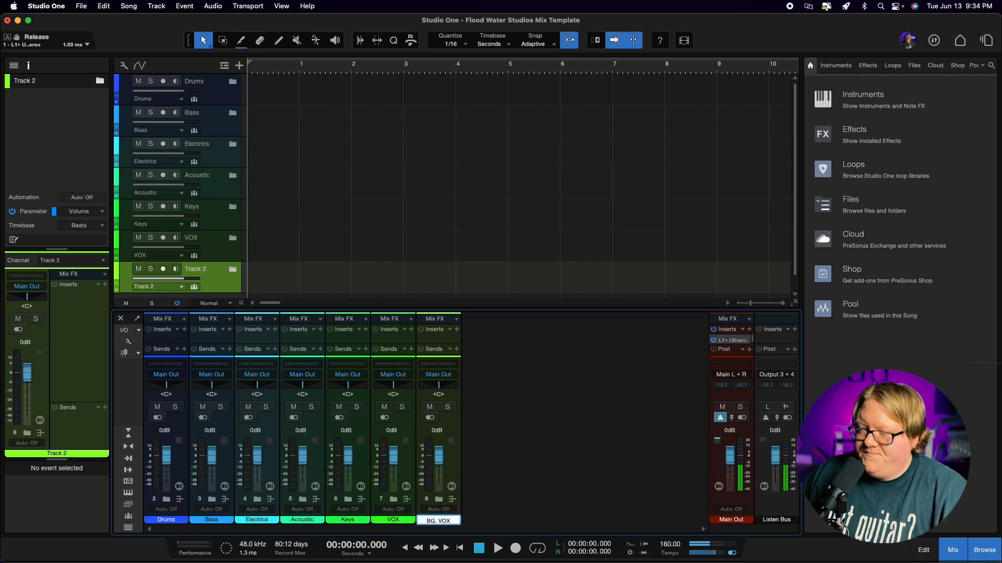
pyautogui.press('Return')
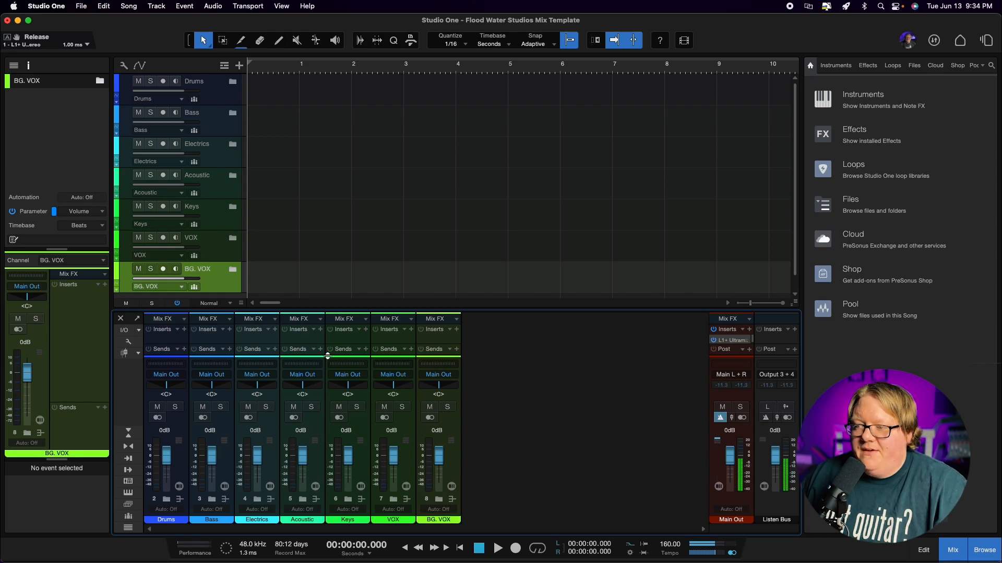
pyautogui.click(28, 65)
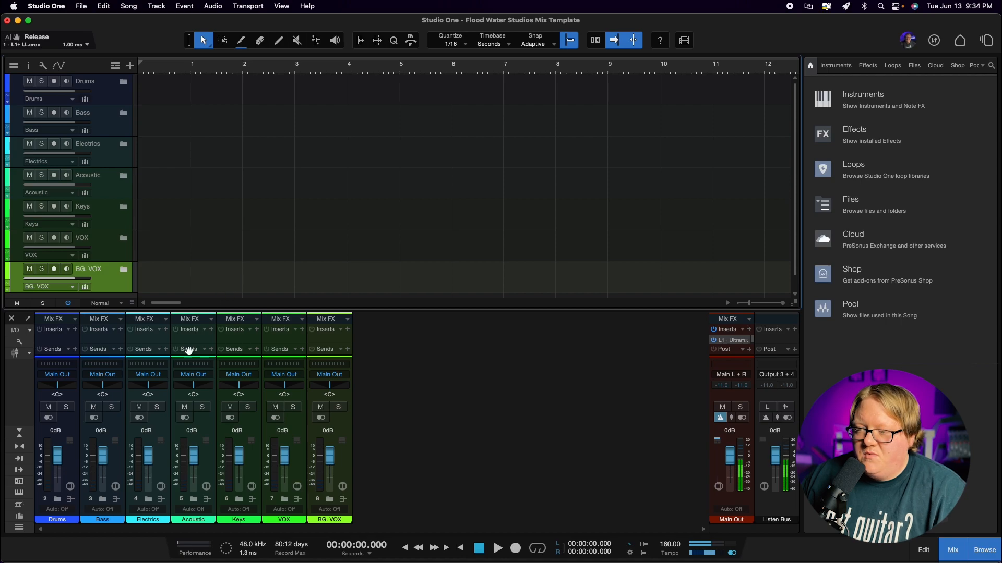
# Step: Colour the Drums channel red and select the Bass channel
pyautogui.click(68, 426)
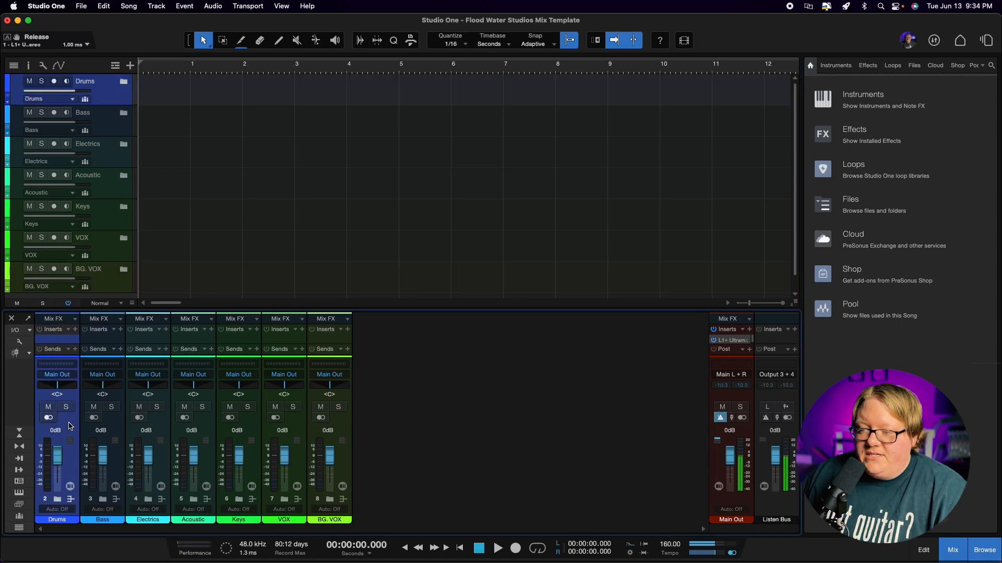
pyautogui.click(74, 524)
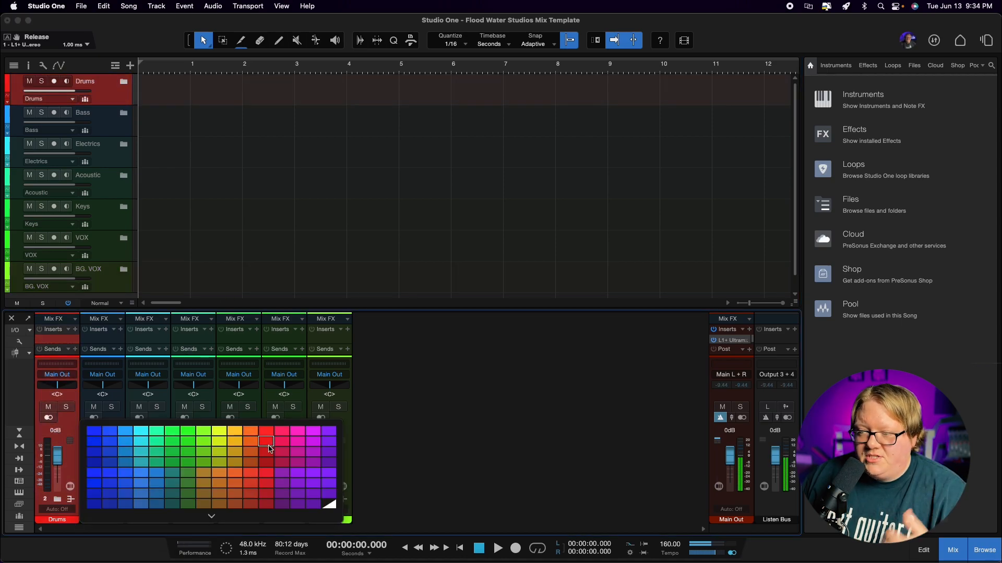
pyautogui.click(266, 451)
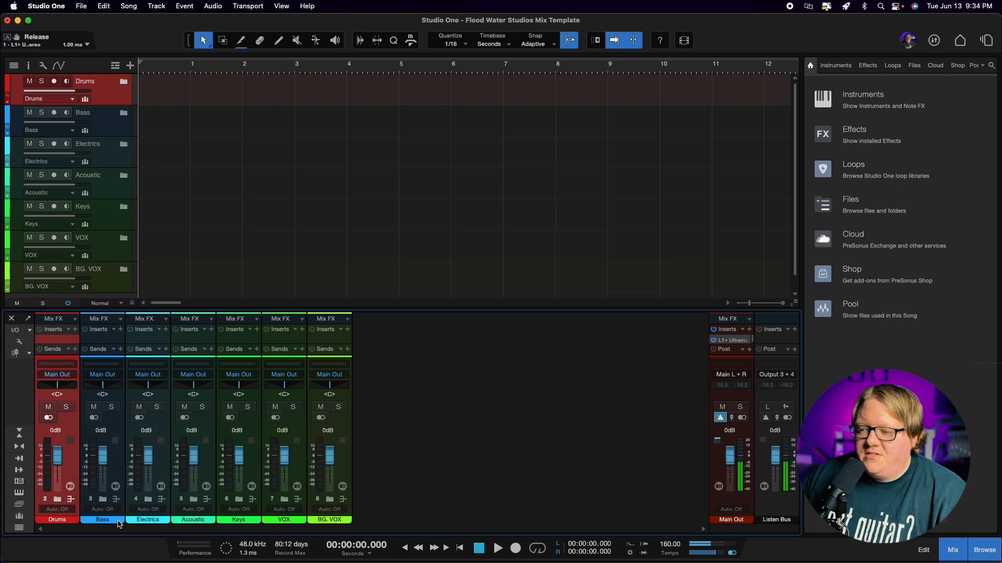
pyautogui.click(114, 429)
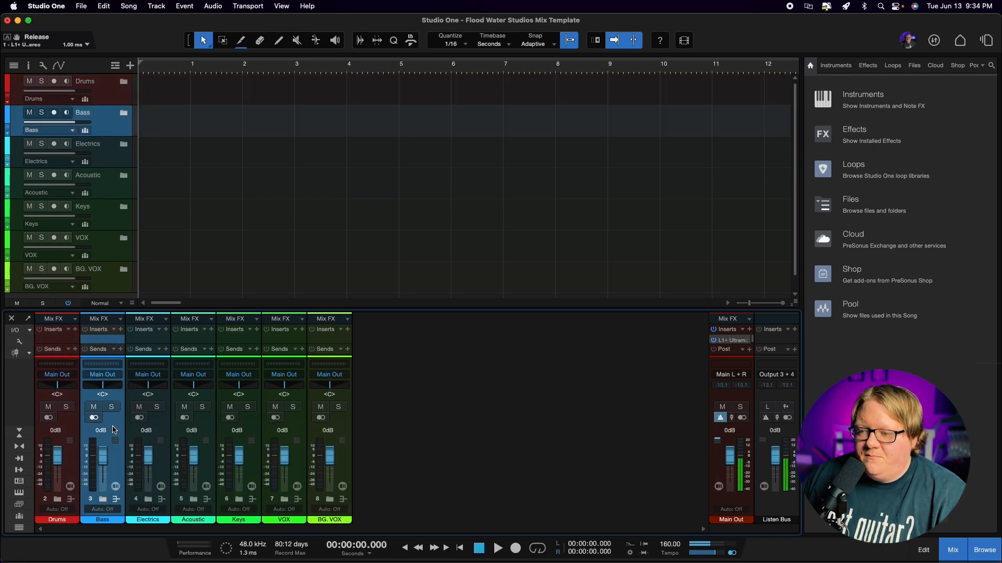
# Step: Colour the Electrics channel a darker teal and the Acoustic channel a darker green
pyautogui.click(168, 521)
pyautogui.click(162, 523)
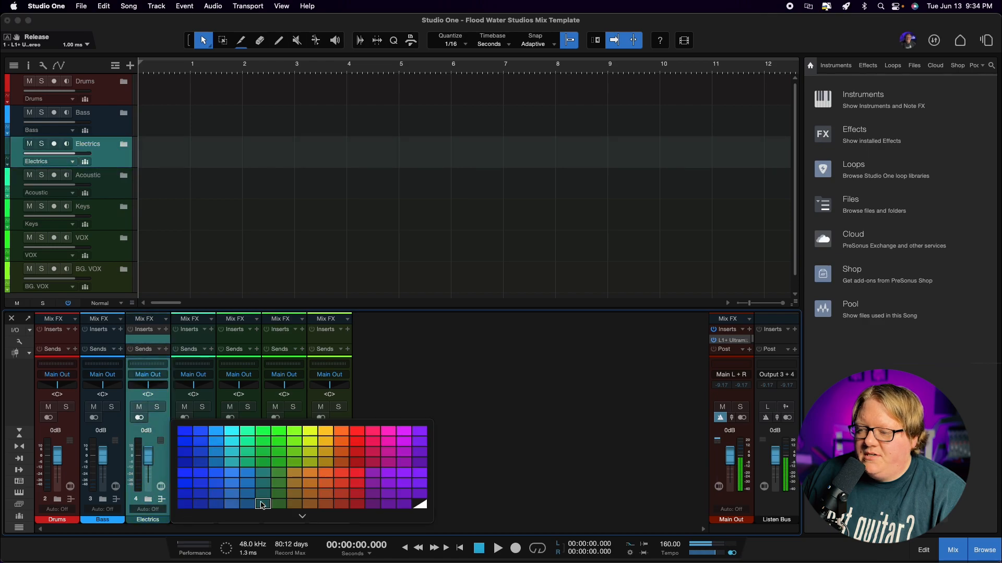
pyautogui.click(266, 476)
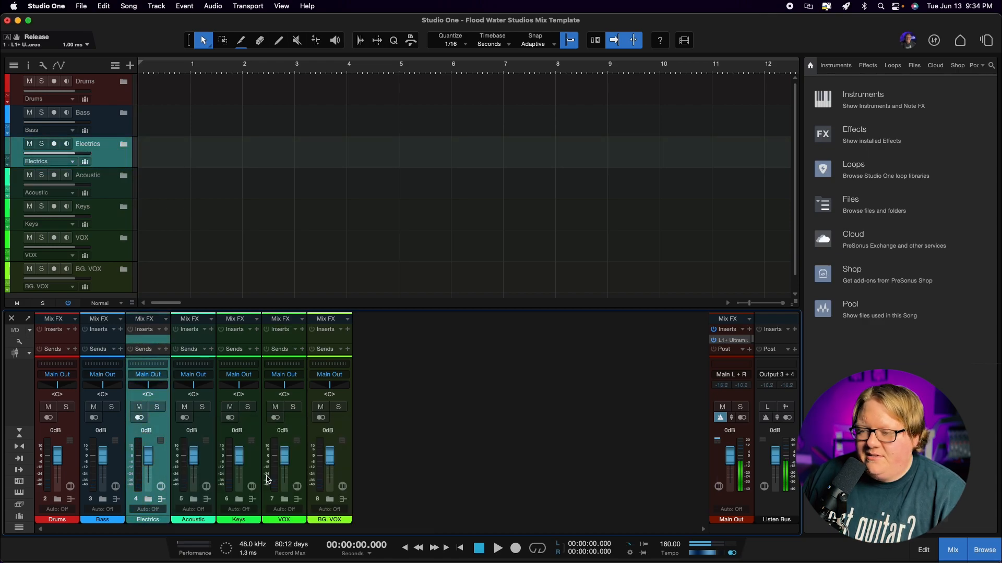
pyautogui.click(212, 522)
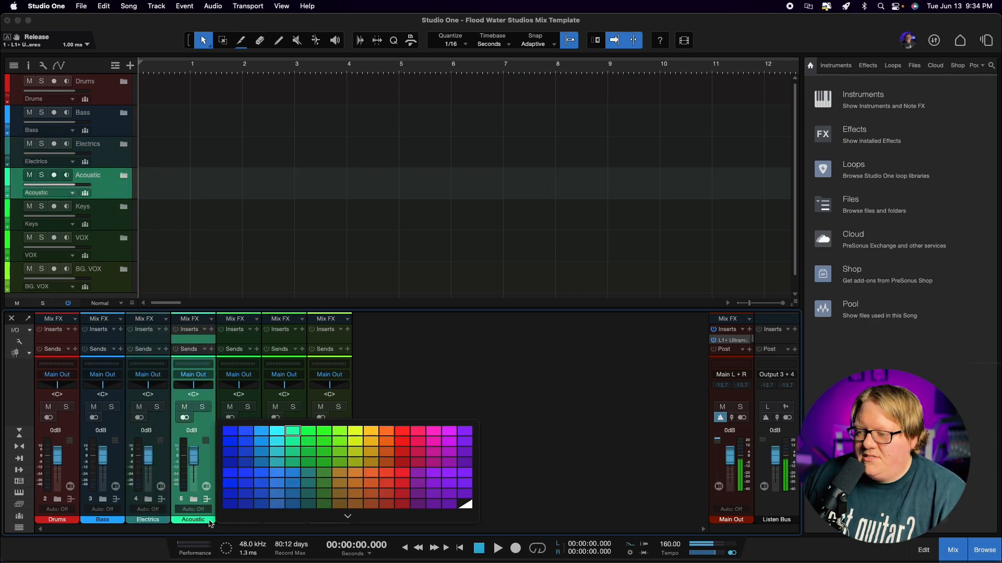
pyautogui.click(325, 490)
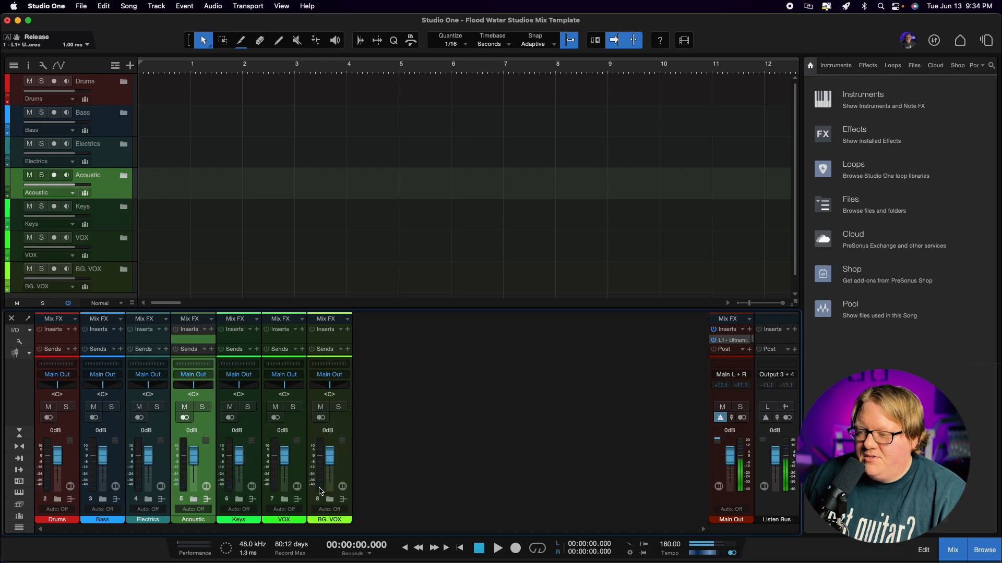
# Step: Colour the Keys channel orange
pyautogui.click(254, 522)
pyautogui.click(256, 524)
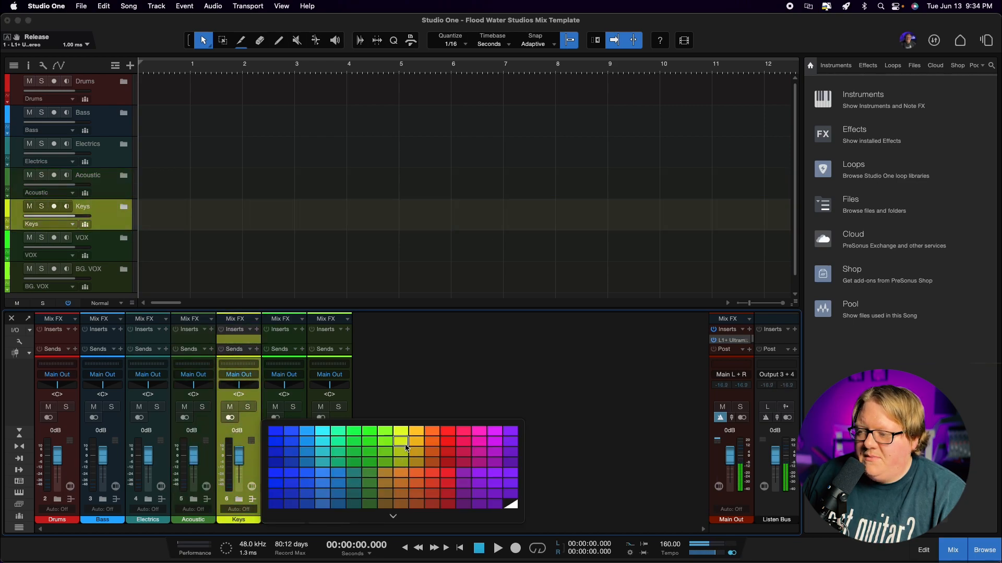
pyautogui.click(433, 448)
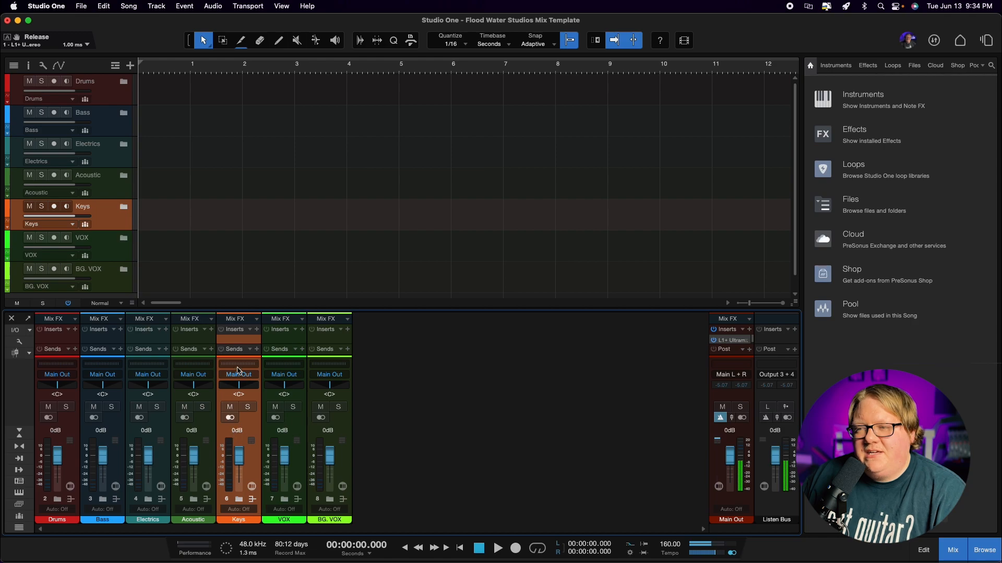
# Step: Colour the VOX channel magenta and the BG. VOX channel dark purple
pyautogui.click(297, 520)
pyautogui.click(298, 522)
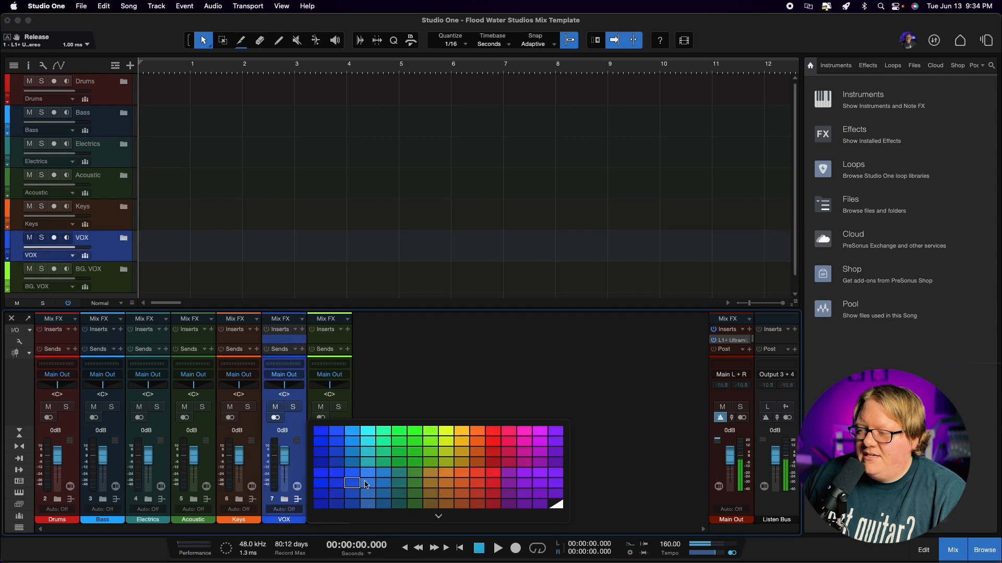
pyautogui.click(537, 447)
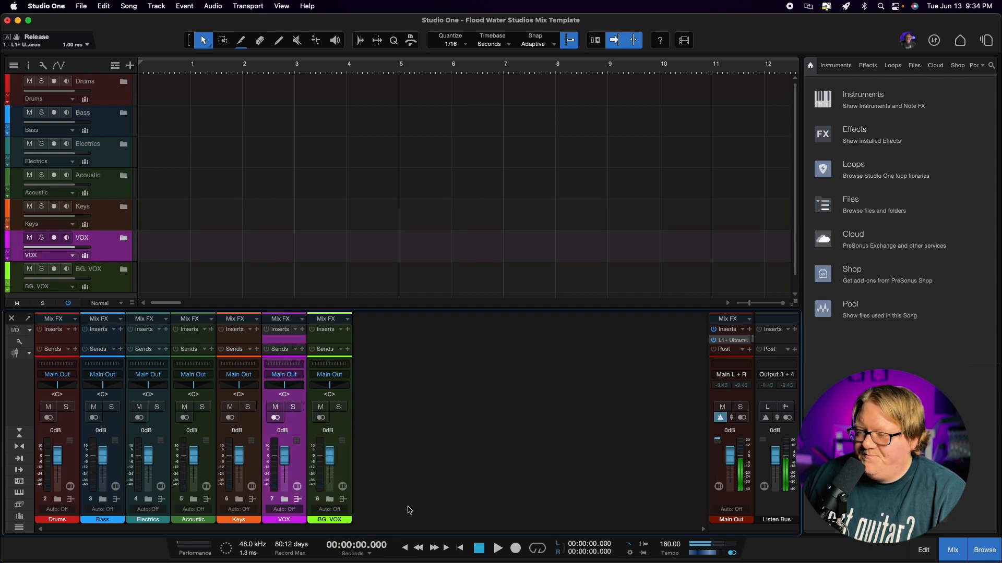
pyautogui.click(342, 519)
pyautogui.click(342, 520)
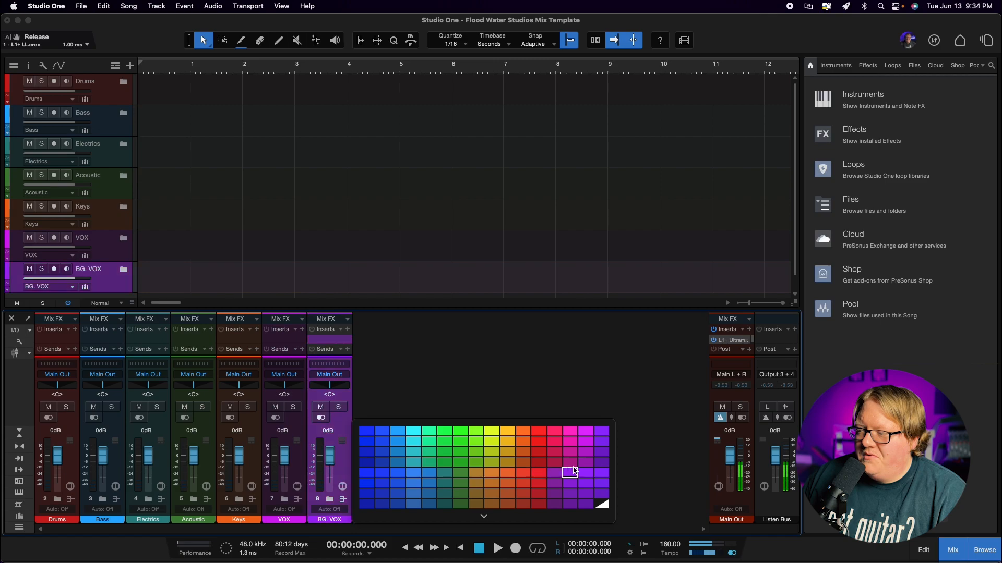
pyautogui.click(600, 463)
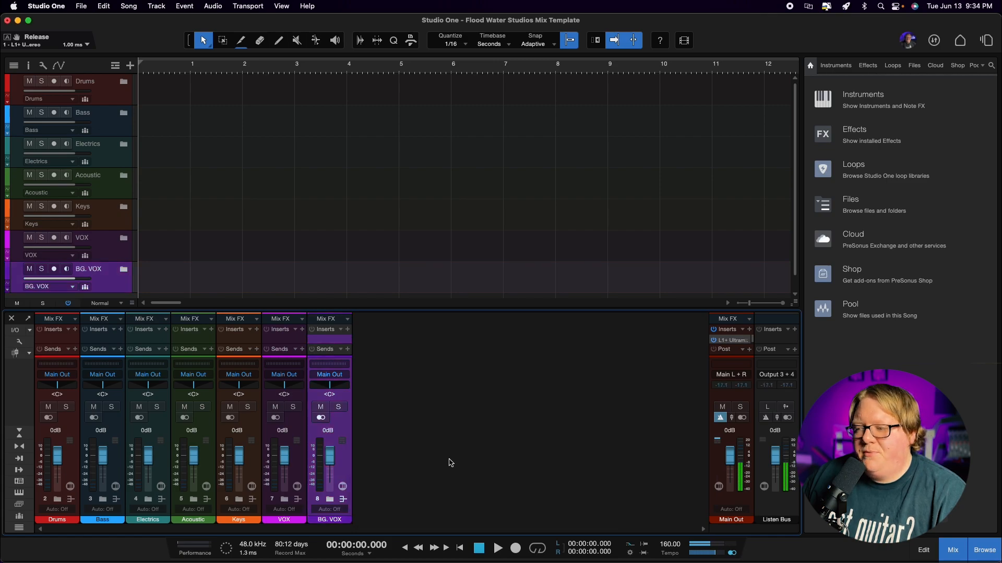
pyautogui.click(116, 254)
pyautogui.click(119, 285)
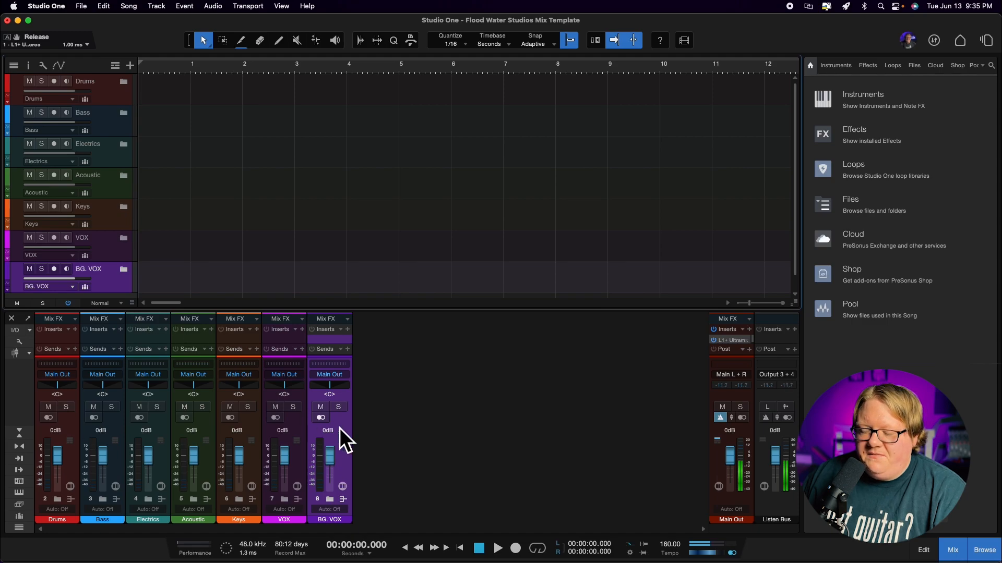
# Step: Add seven mono audio tracks named test, with ascending inputs and auto-colour on
pyautogui.click(161, 4)
pyautogui.click(179, 26)
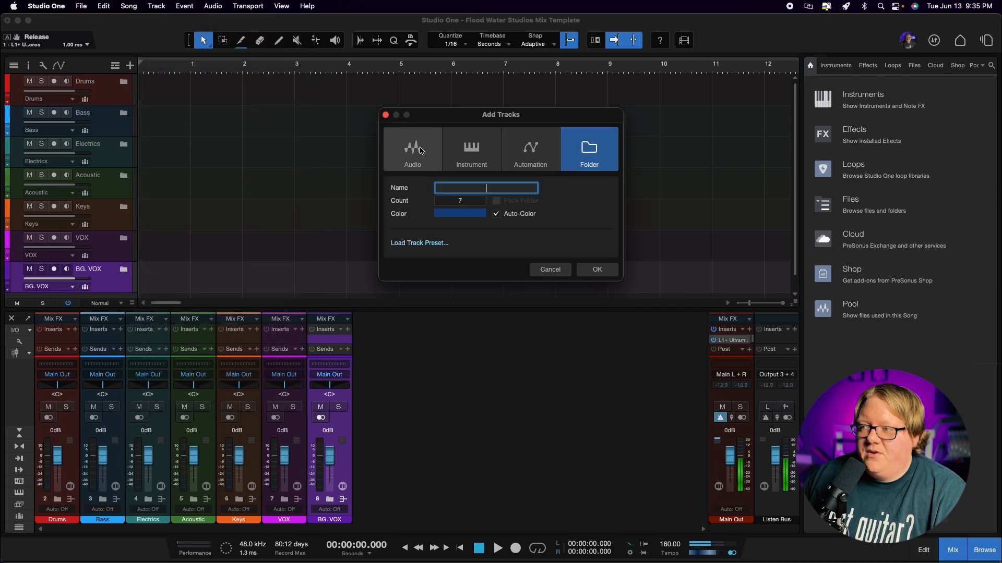
pyautogui.click(412, 148)
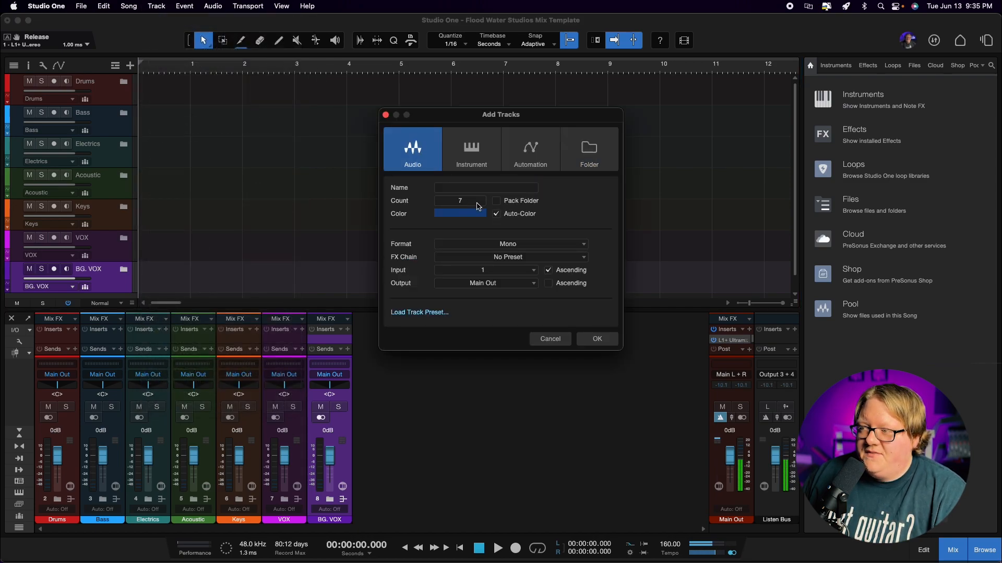
pyautogui.click(496, 189)
pyautogui.write('test')
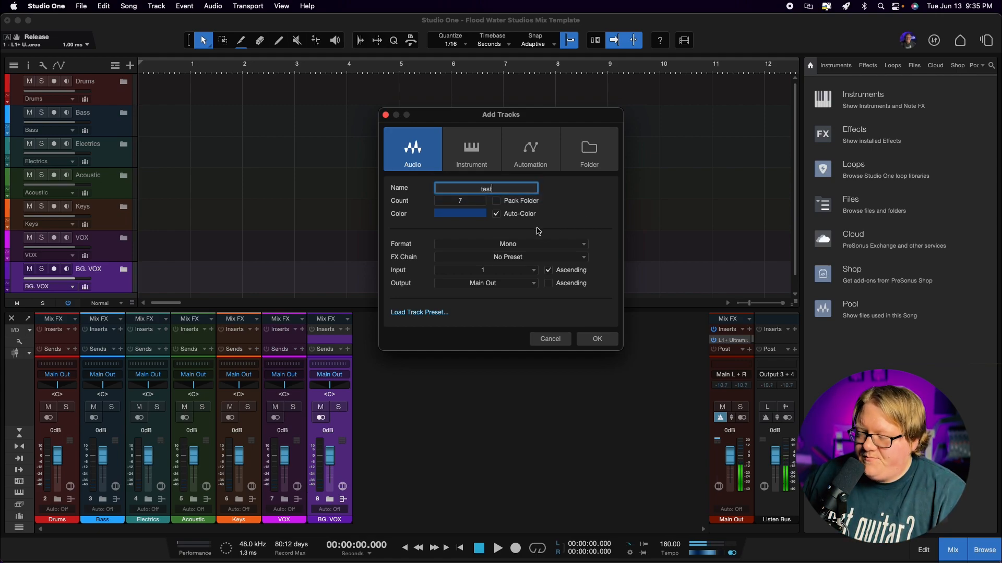
pyautogui.click(522, 276)
pyautogui.click(522, 272)
pyautogui.click(522, 272)
pyautogui.click(597, 339)
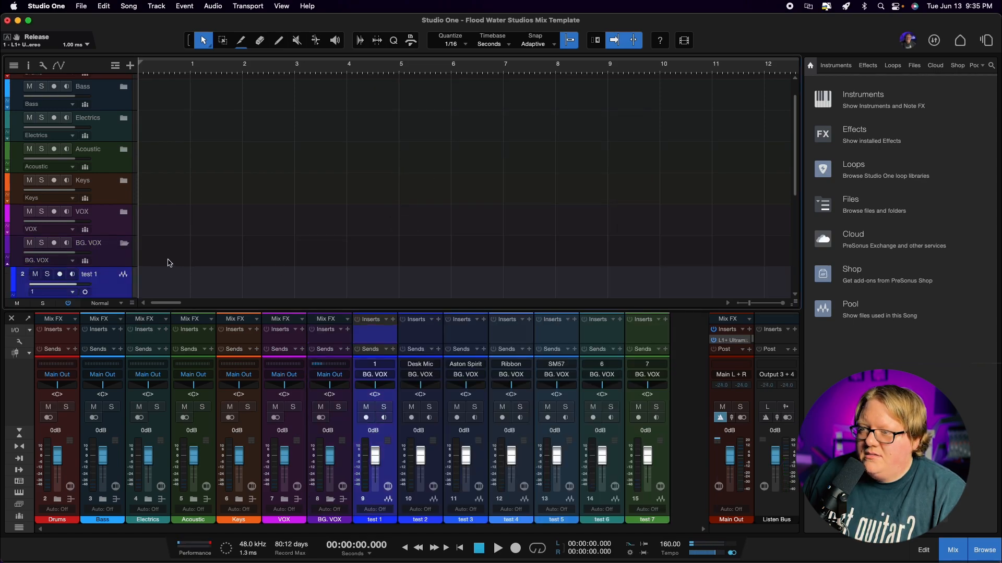
# Step: Move the test 1 track from the BG. VOX folder into the VOX folder and back out again
pyautogui.scroll(-6, 100, 251)
pyautogui.scroll(3, 99, 251)
pyautogui.scroll(-1, 104, 245)
pyautogui.scroll(-2, 106, 184)
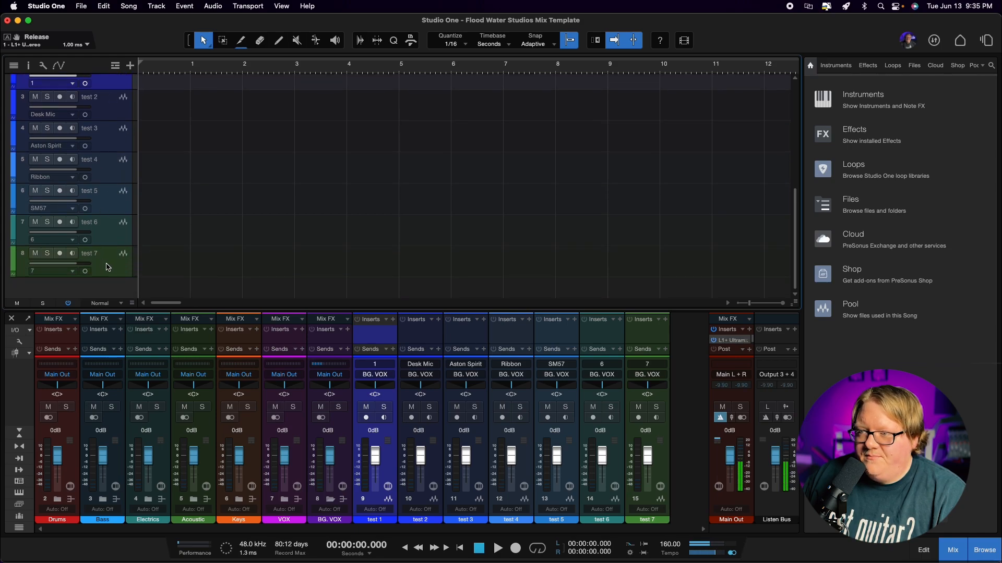
pyautogui.scroll(4, 104, 261)
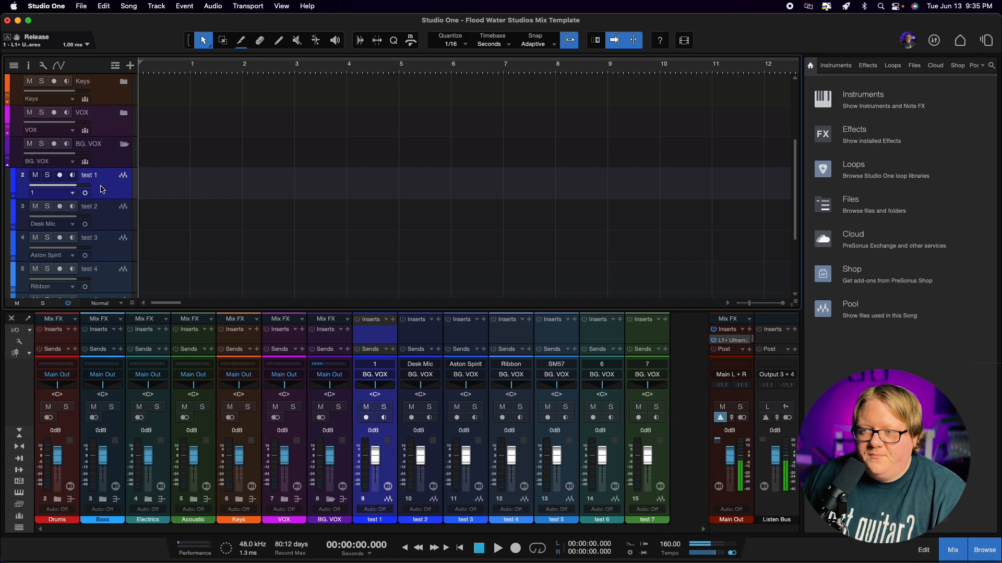
pyautogui.moveTo(101, 189); pyautogui.dragTo(105, 122)
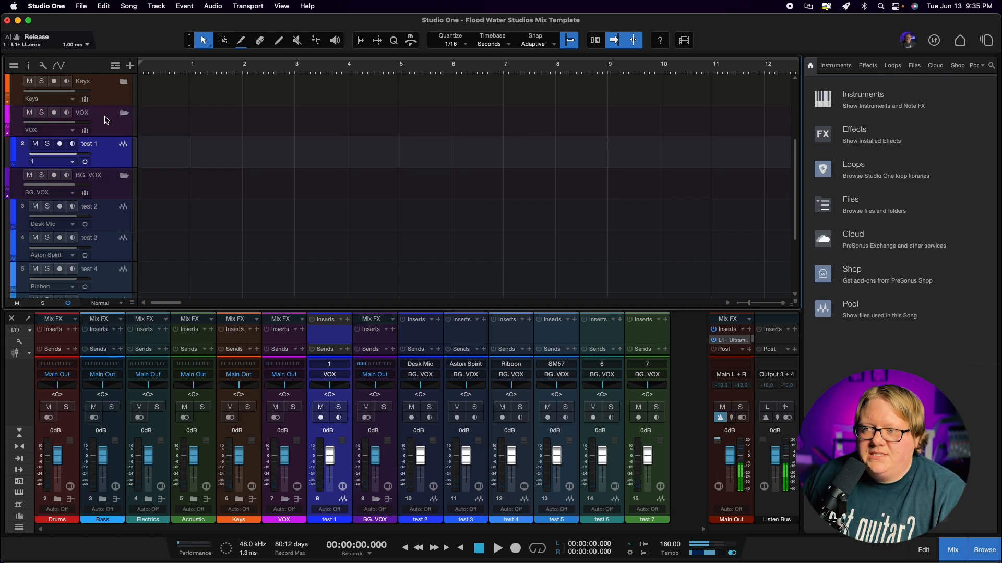
pyautogui.moveTo(114, 151); pyautogui.dragTo(109, 187)
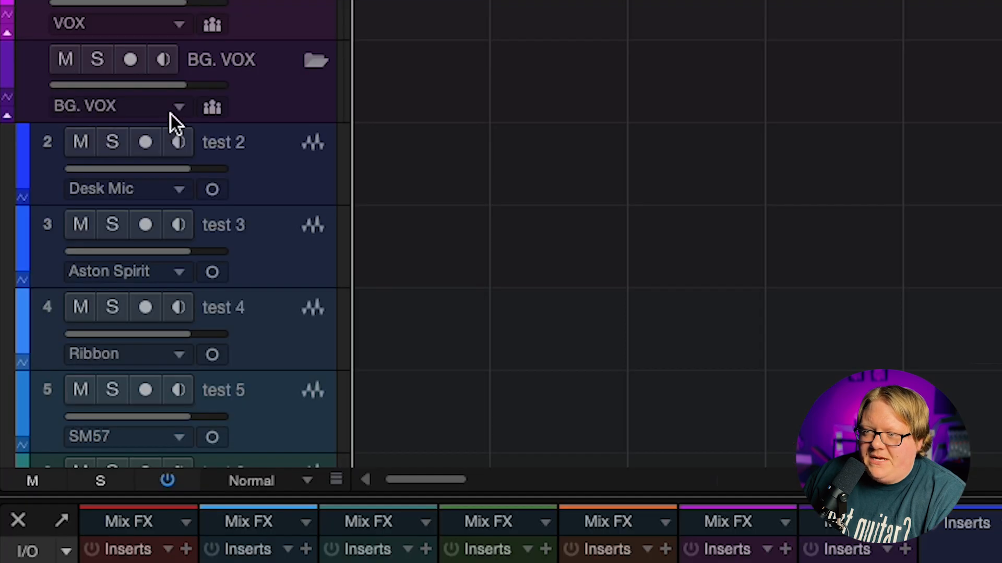
# Step: Collapse and expand the BG. VOX folder from both the track list and the mixer
pyautogui.click(9, 121)
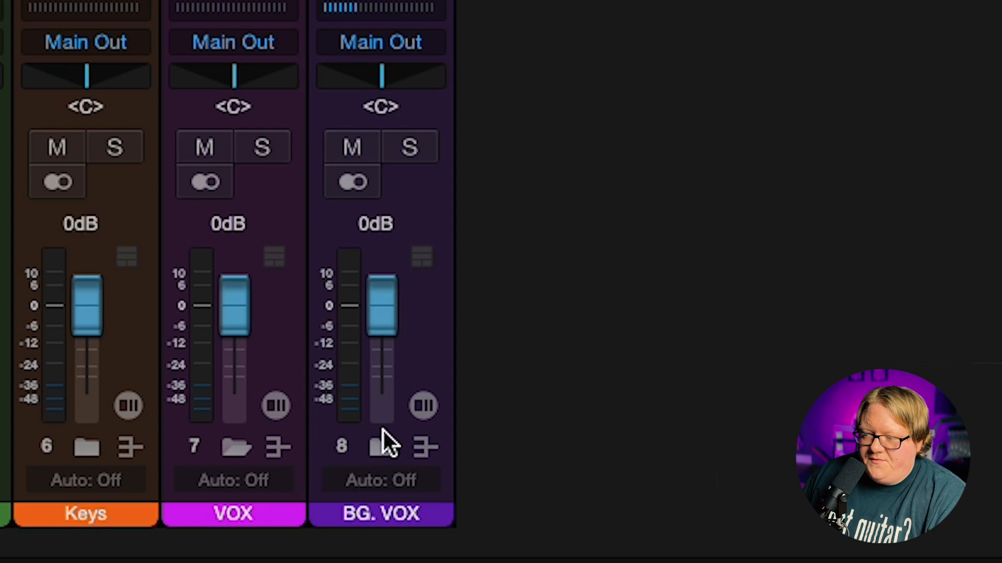
pyautogui.click(380, 449)
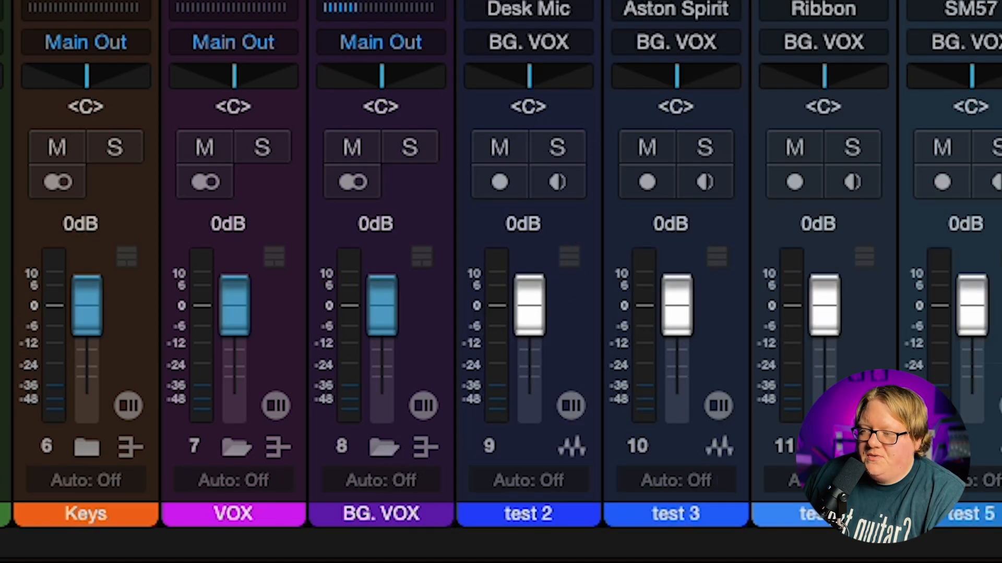
pyautogui.click(382, 449)
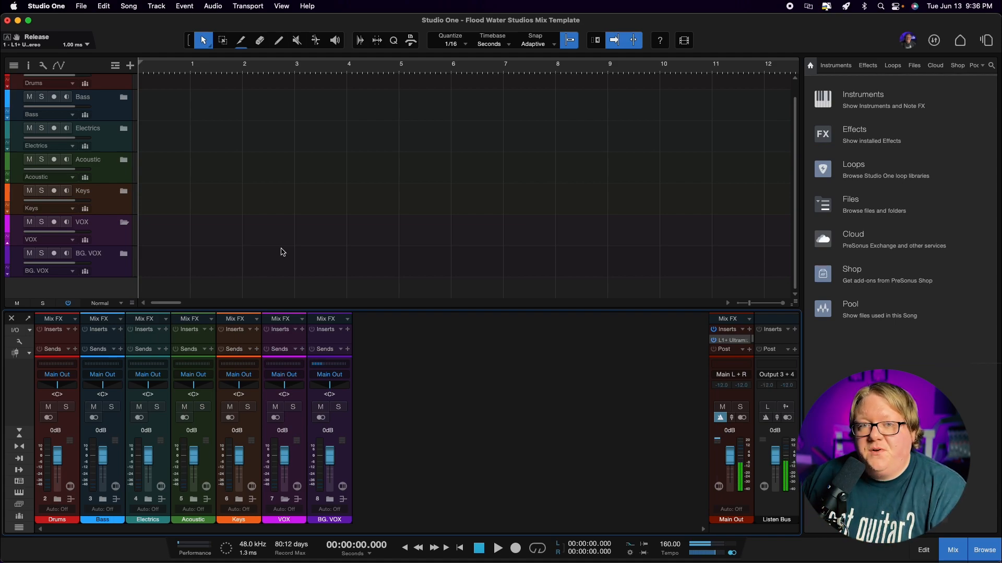
pyautogui.click(330, 500)
pyautogui.click(330, 500)
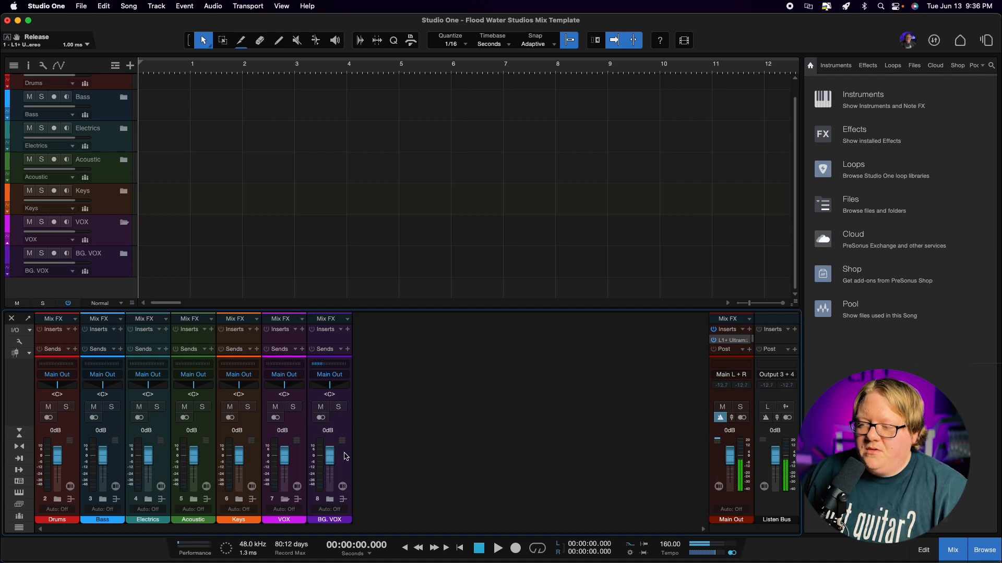
pyautogui.click(330, 499)
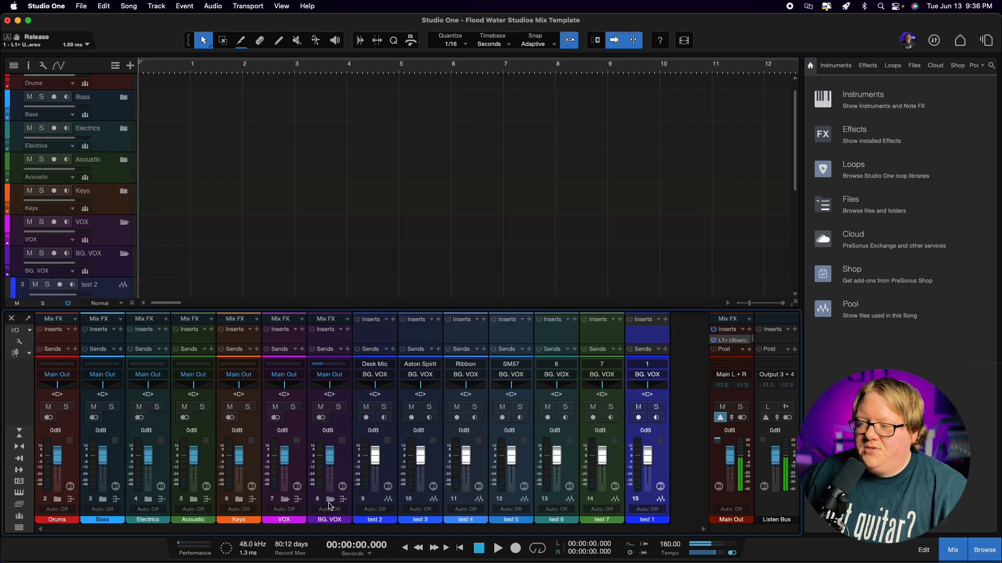
# Step: Remove all seven test tracks from the song
pyautogui.click(394, 435)
pyautogui.keyDown('shift'); pyautogui.click(657, 439); pyautogui.keyUp('shift')
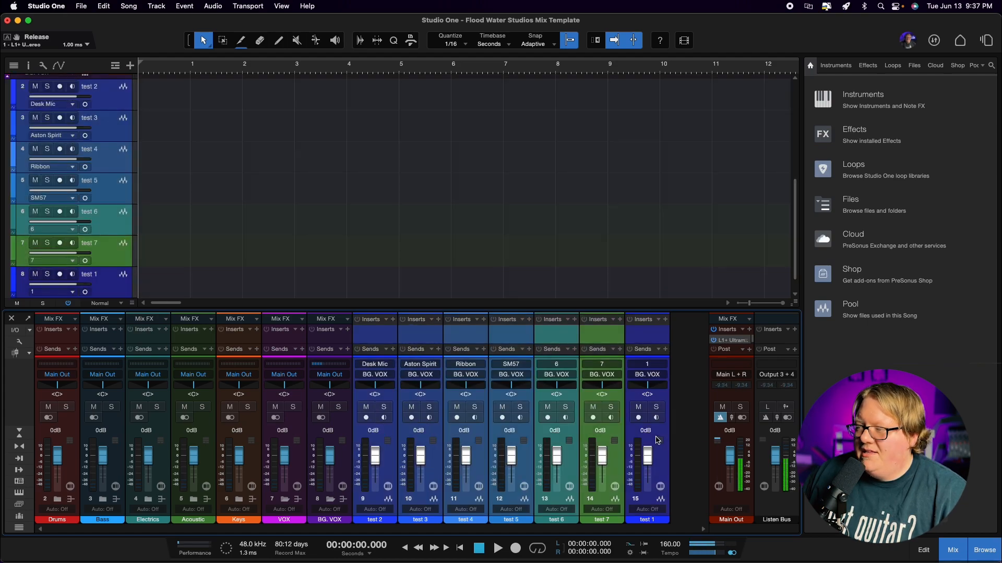
pyautogui.rightClick(101, 254)
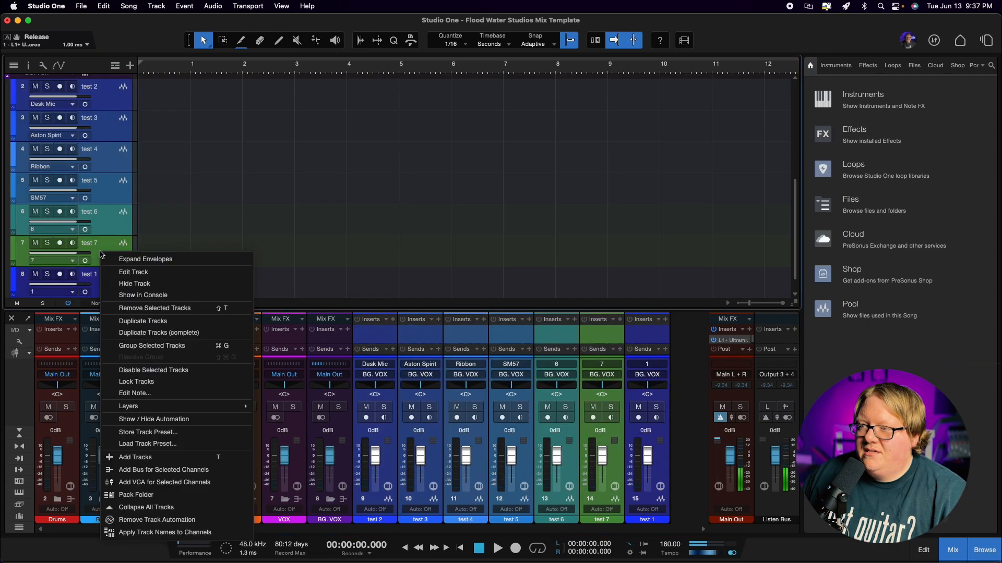
pyautogui.click(156, 309)
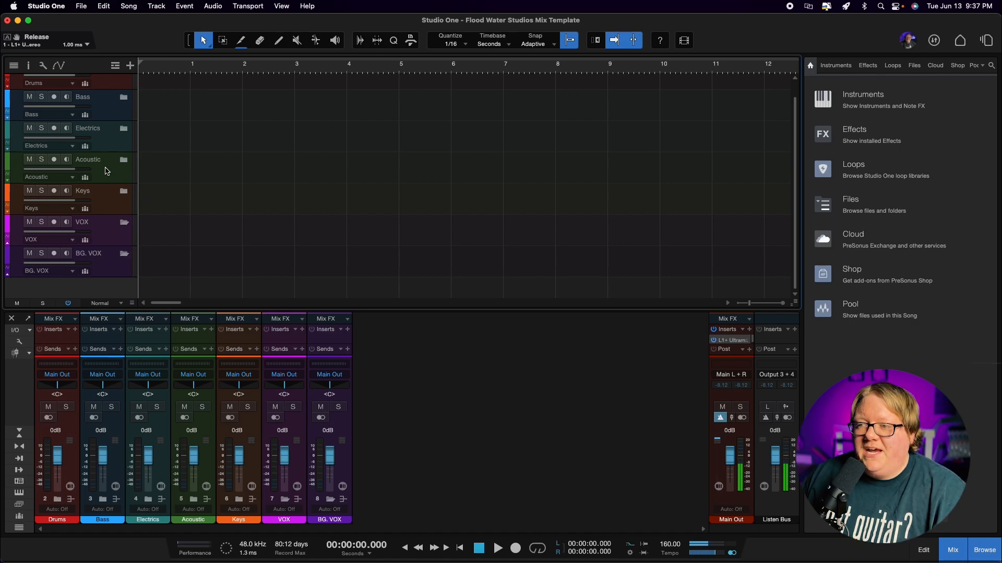
# Step: Set up a new audio track named Ref. Track with a count of 1
pyautogui.click(156, 5)
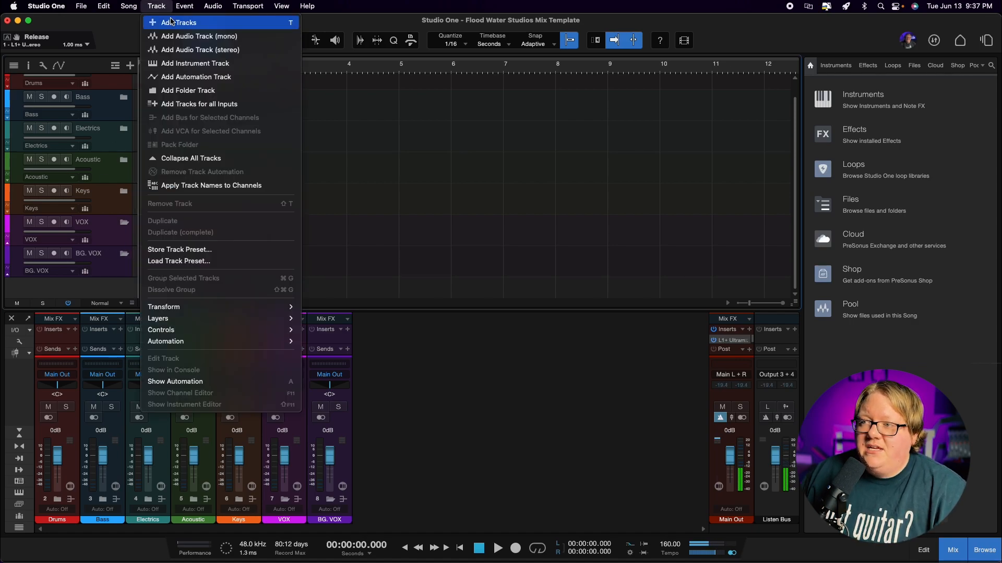
pyautogui.click(171, 22)
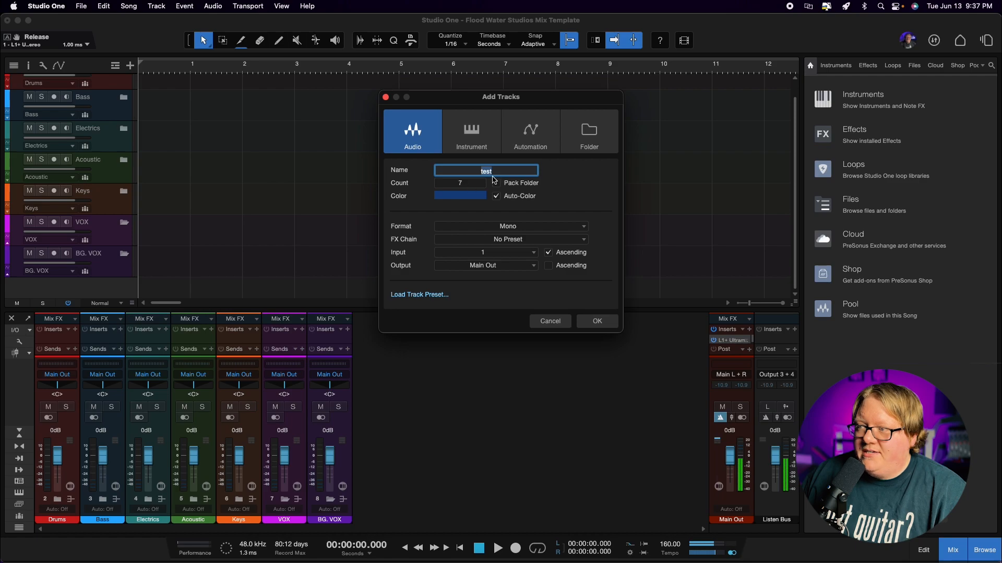
pyautogui.write('Ref')
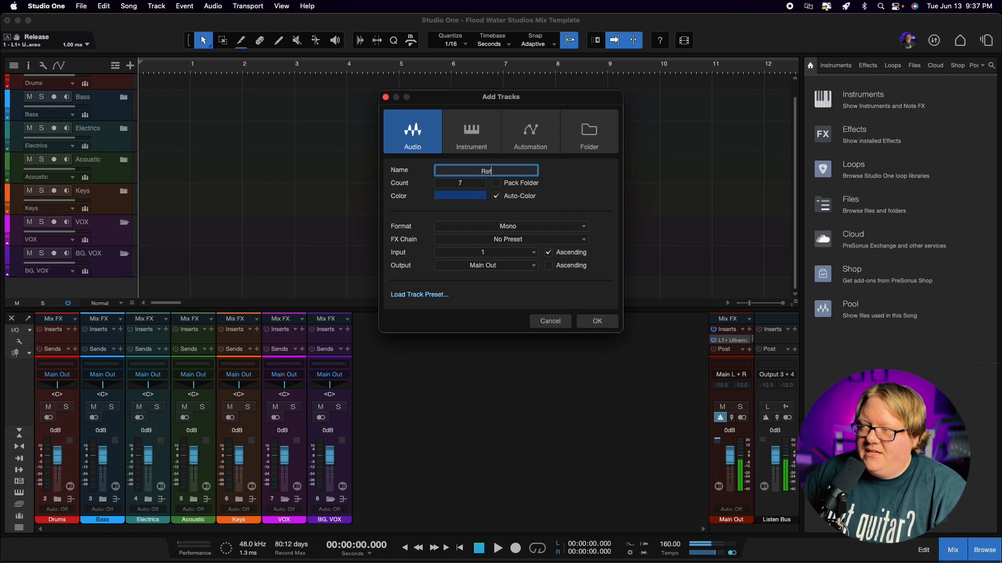
pyautogui.write('. Track')
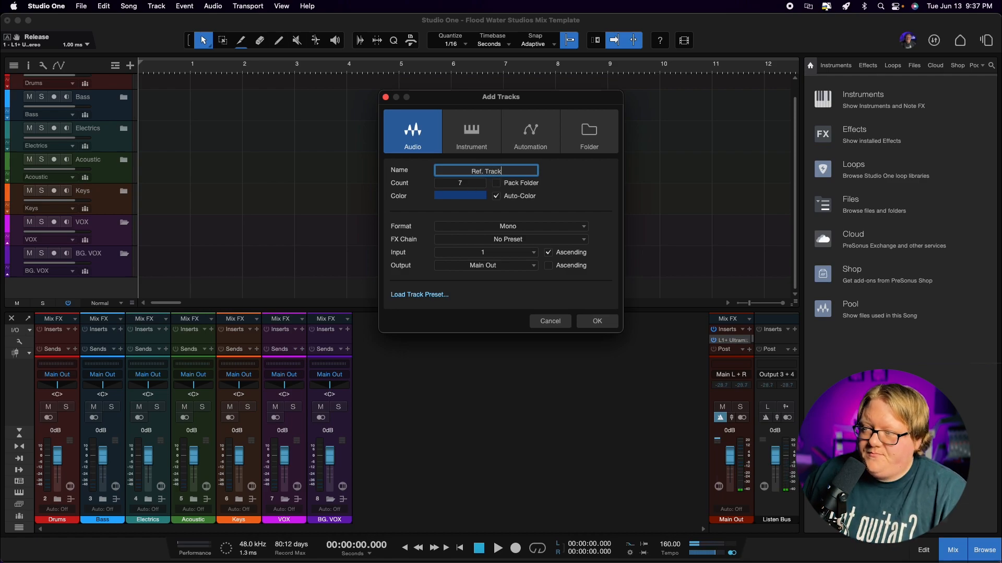
pyautogui.click(473, 187)
pyautogui.press('BackSpace')
pyautogui.write('1')
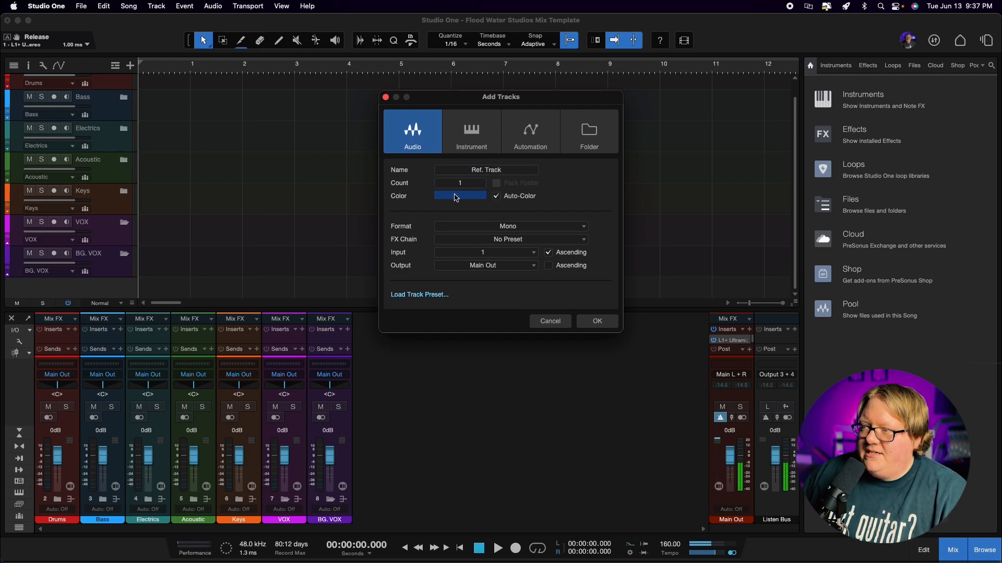
# Step: Turn off auto-colour, choose black as the colour for Ref. Track and create the track
pyautogui.click(499, 197)
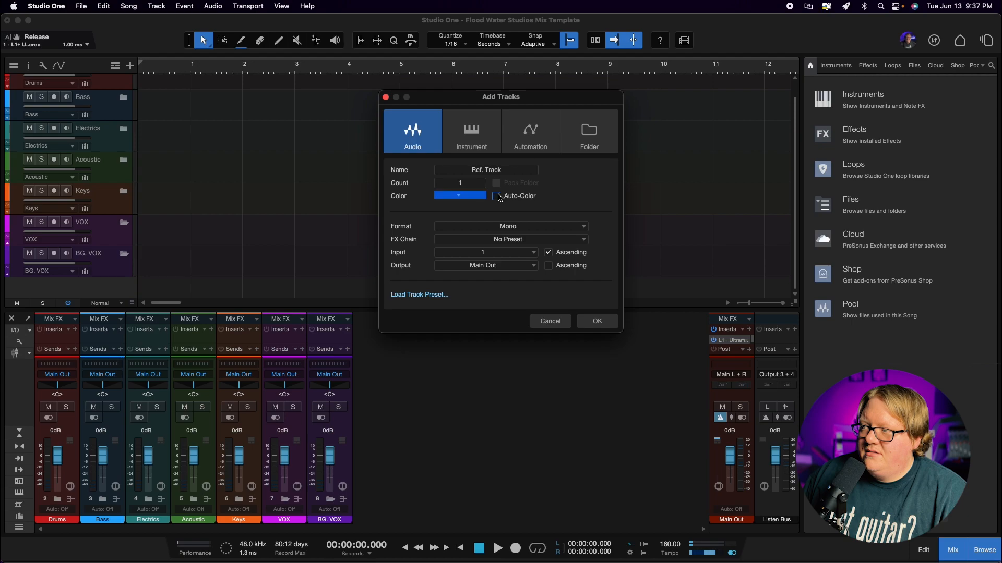
pyautogui.click(479, 198)
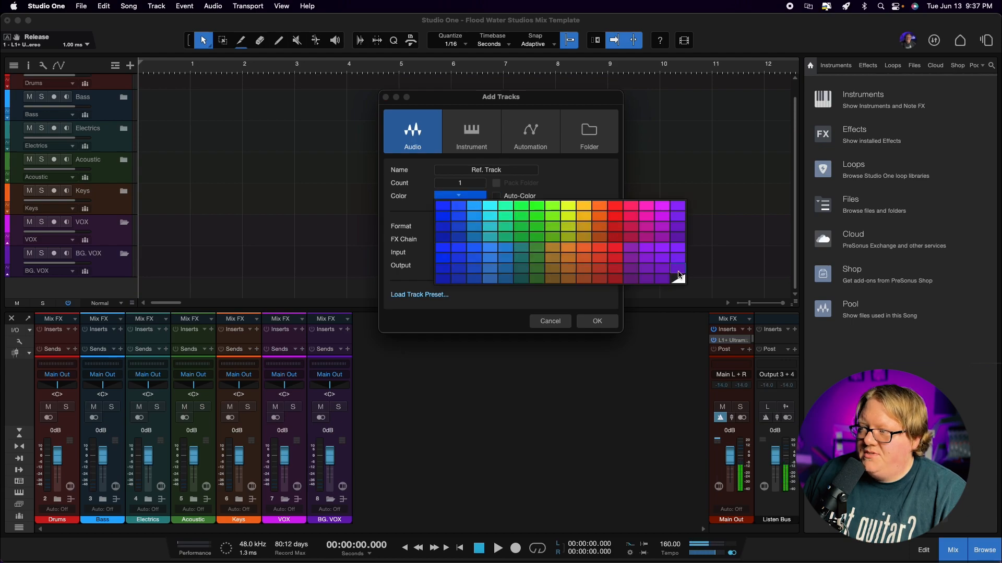
pyautogui.click(677, 279)
pyautogui.click(466, 198)
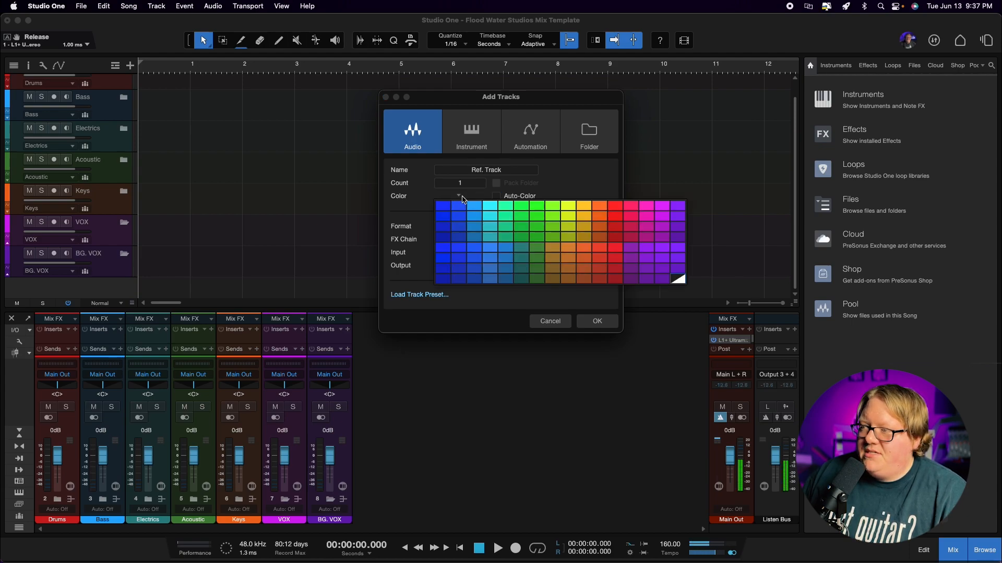
pyautogui.click(409, 207)
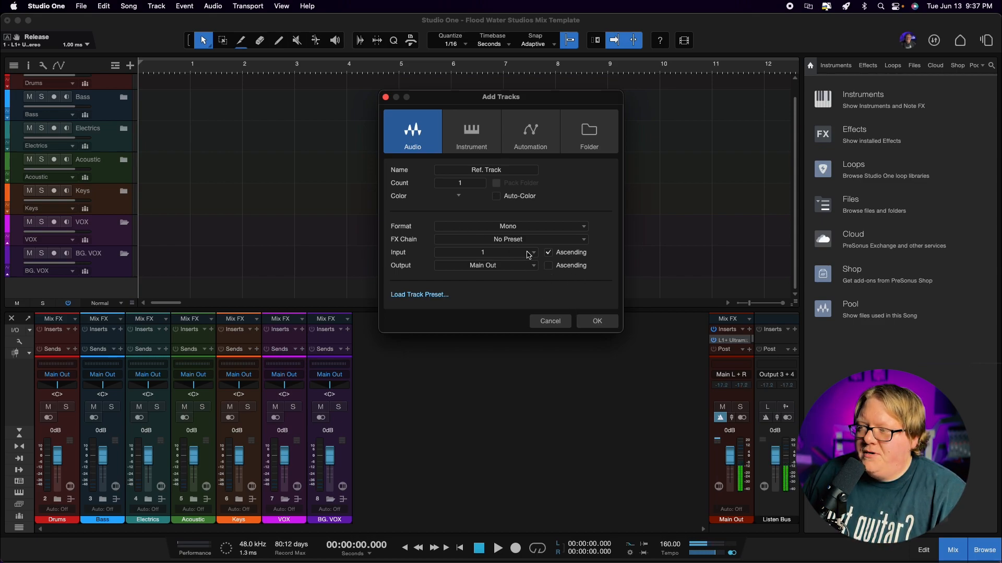
pyautogui.click(596, 321)
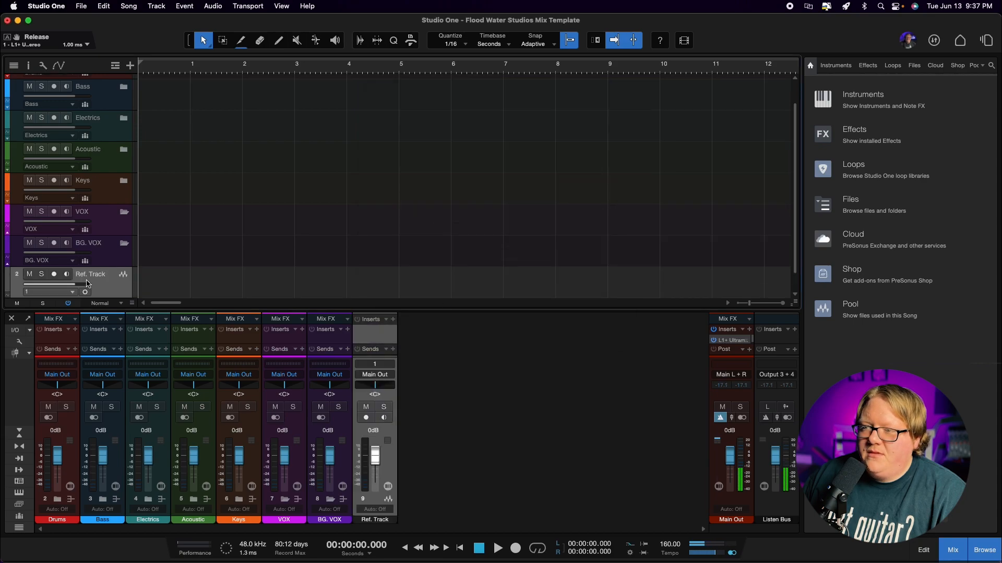
pyautogui.scroll(-1, 104, 280)
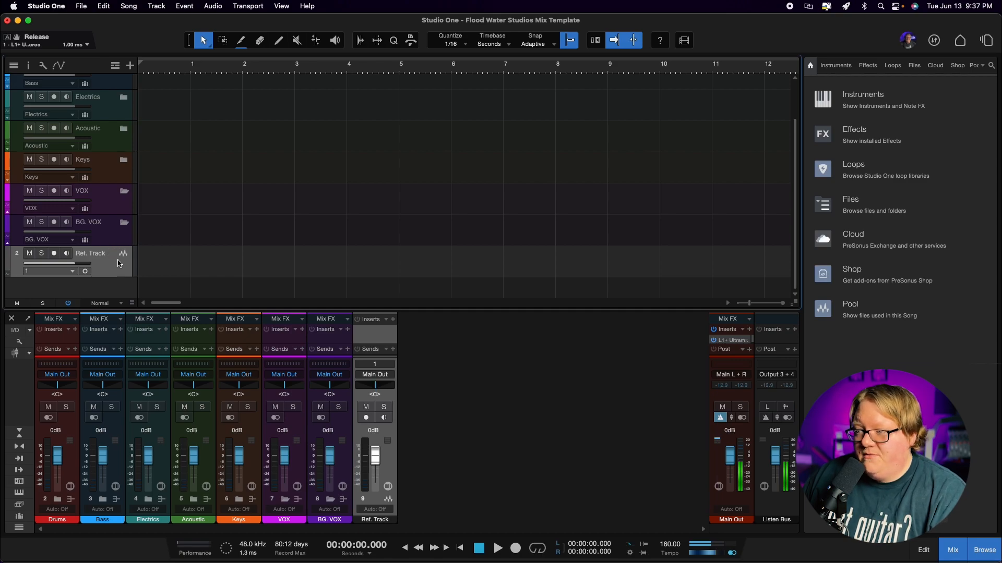
pyautogui.click(332, 506)
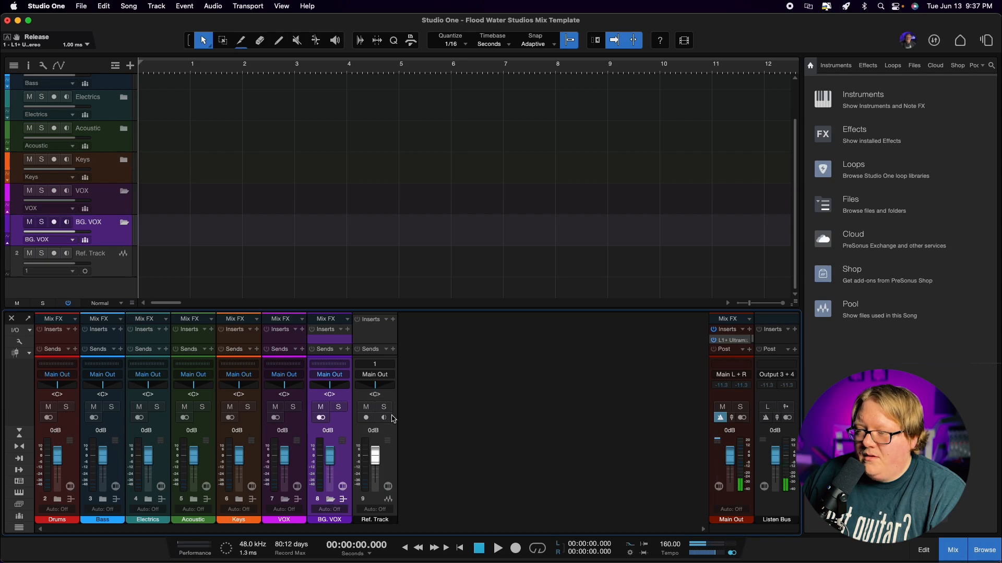
pyautogui.click(391, 434)
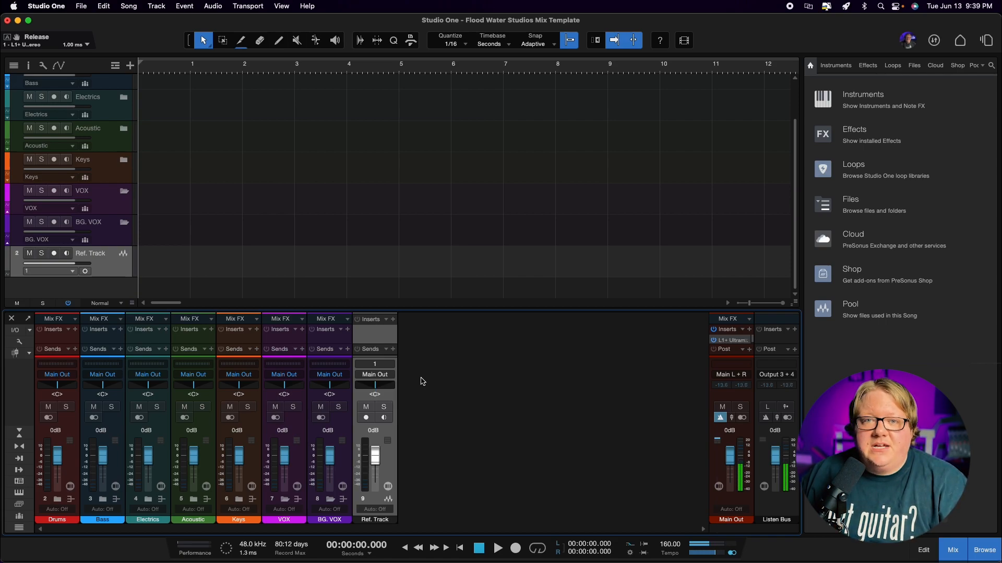
# Step: Add six new bus channels to the mixer after Ref. Track
pyautogui.rightClick(478, 362)
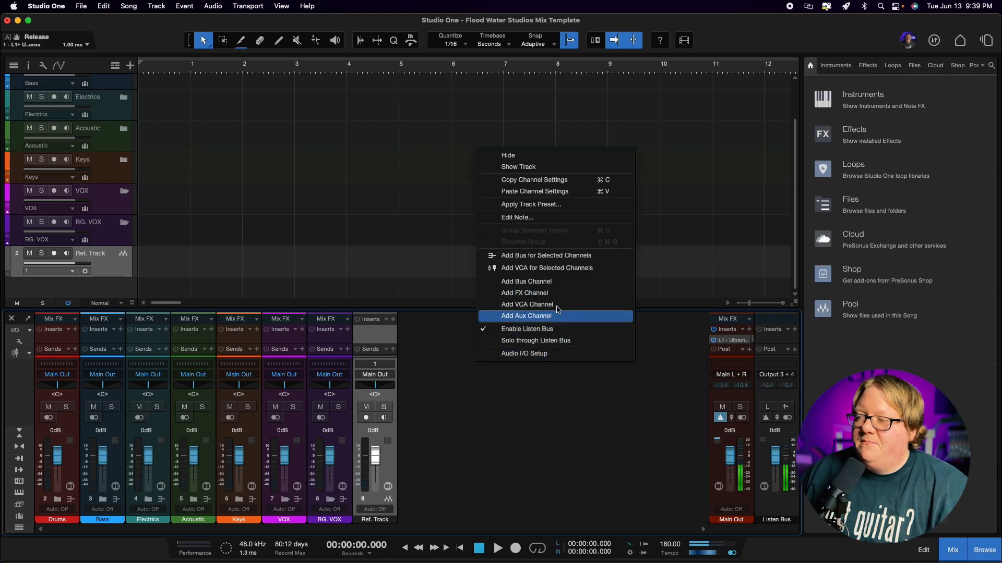
pyautogui.click(555, 282)
pyautogui.rightClick(557, 400)
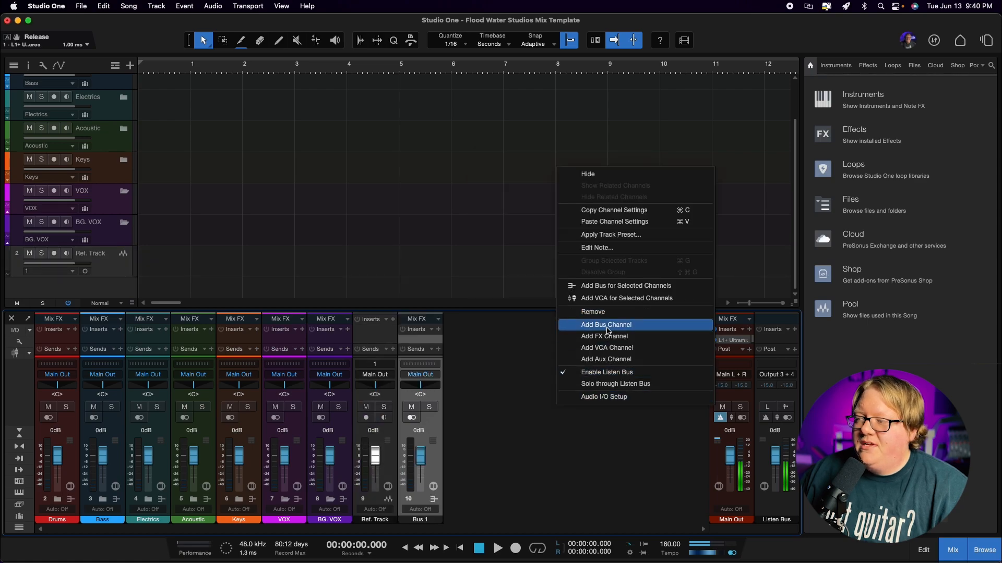
pyautogui.click(606, 327)
pyautogui.rightClick(569, 381)
pyautogui.click(633, 304)
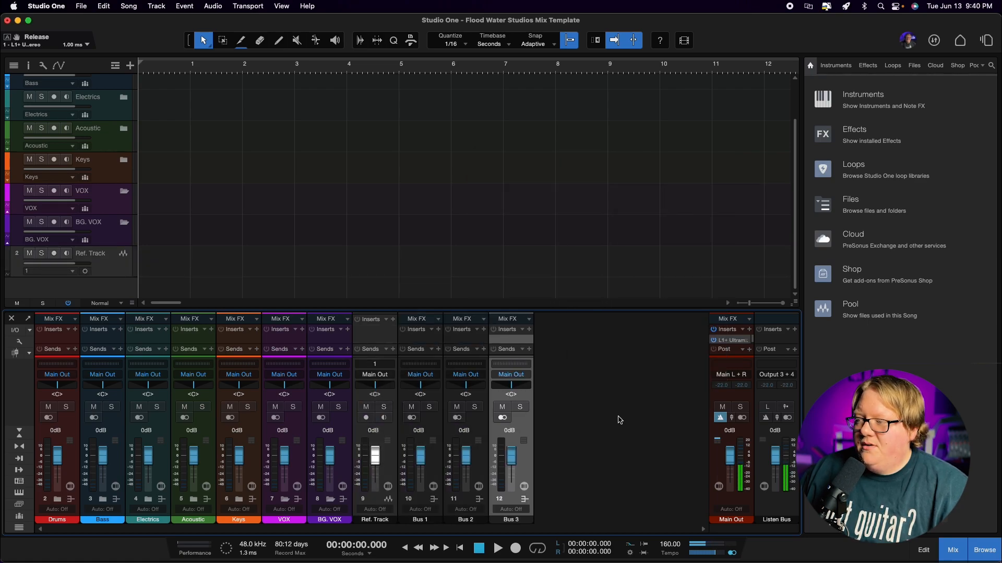
pyautogui.rightClick(618, 420)
pyautogui.click(678, 341)
pyautogui.rightClick(640, 397)
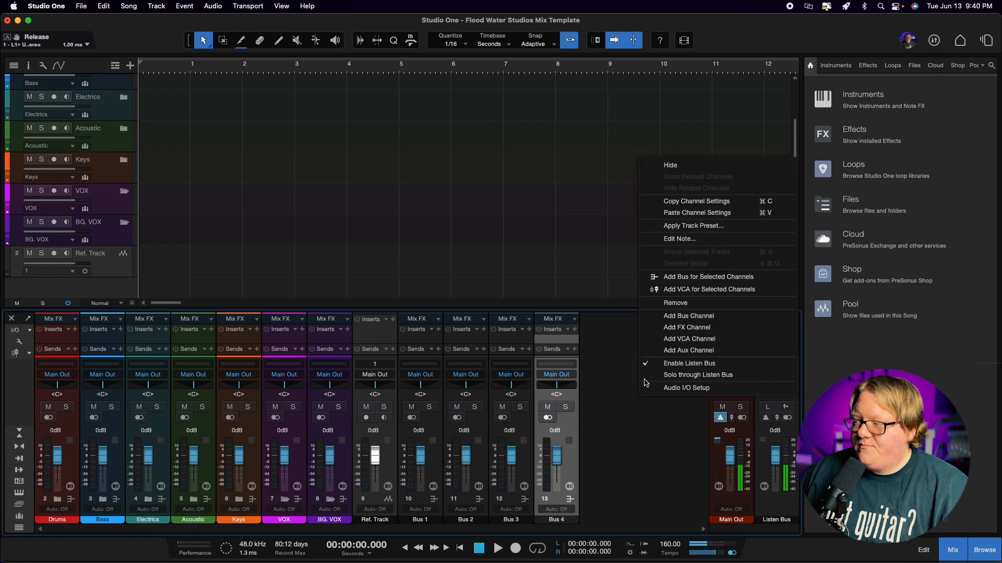
pyautogui.click(686, 316)
pyautogui.rightClick(659, 377)
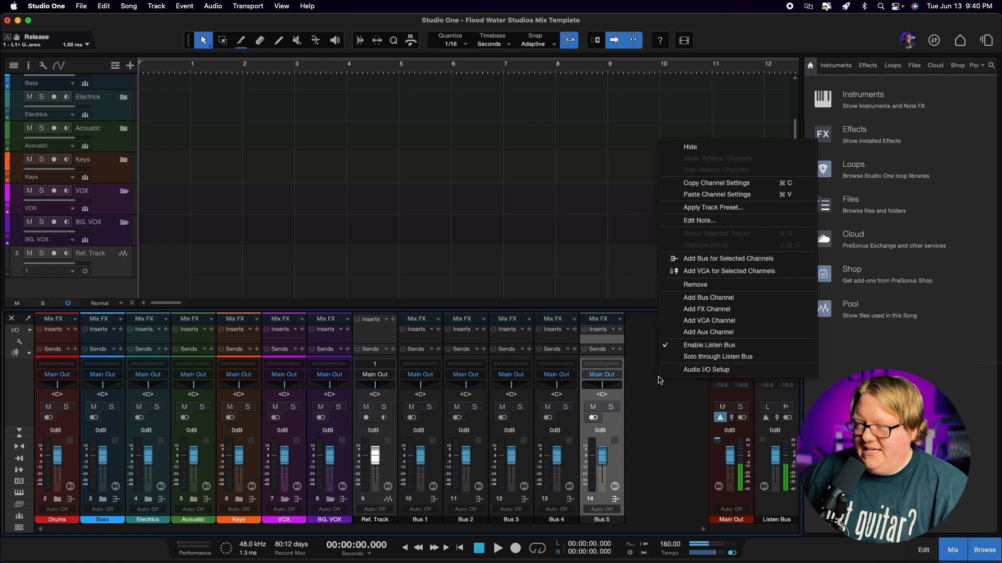
pyautogui.click(719, 302)
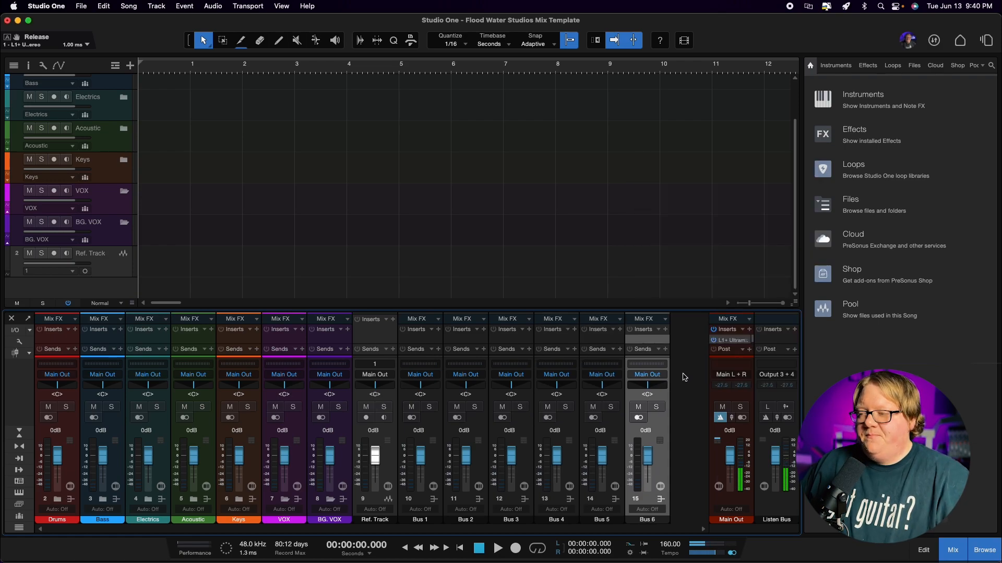
# Step: Make the mixer taller and rename the first three new buses Room Verb, Plate Verb and Spring Verb
pyautogui.moveTo(436, 309); pyautogui.dragTo(436, 255)
pyautogui.moveTo(414, 357); pyautogui.dragTo(413, 344)
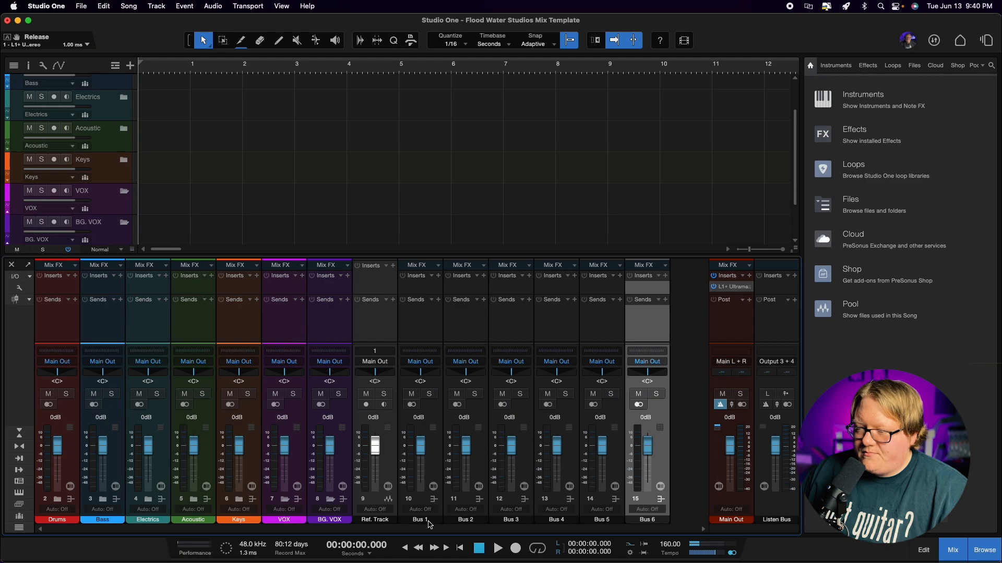
pyautogui.doubleClick(428, 523)
pyautogui.write('Room')
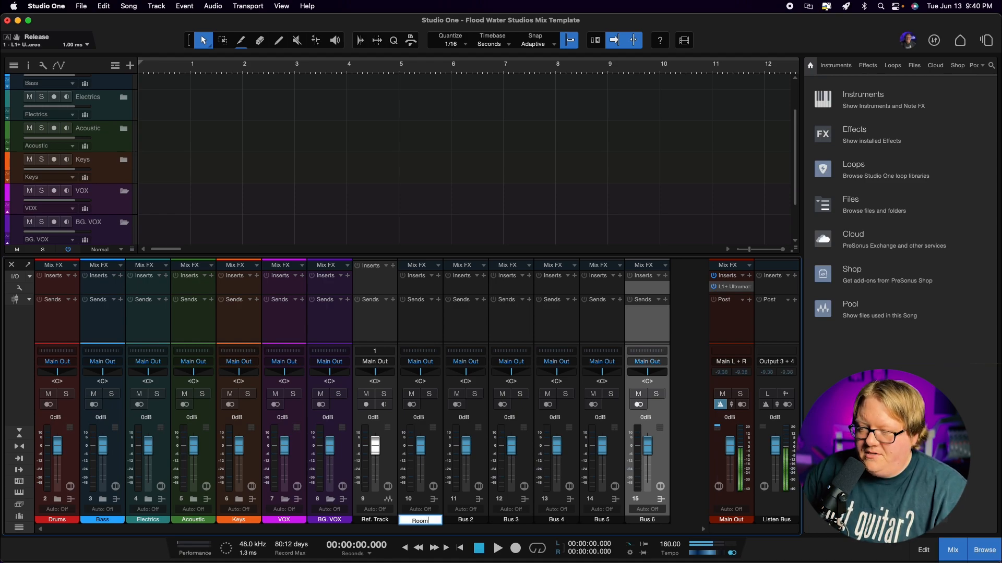
pyautogui.write(' Verb')
pyautogui.press('Tab')
pyautogui.write('Pla')
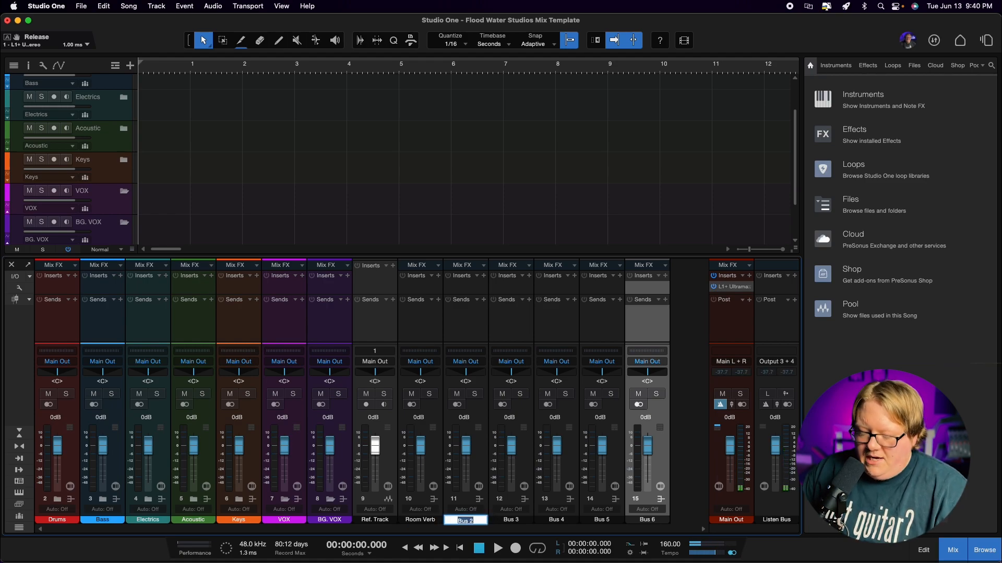
pyautogui.write('te Verb')
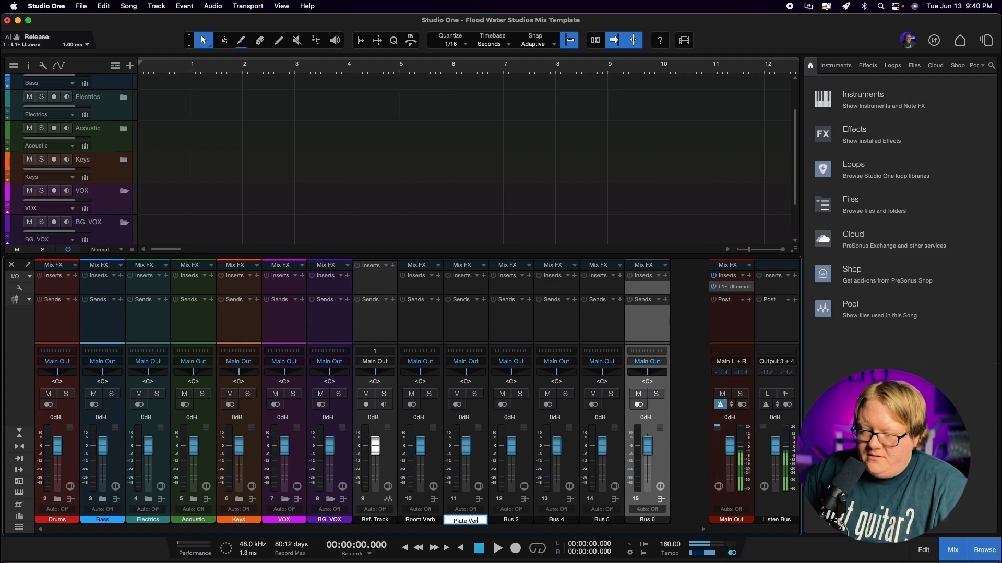
pyautogui.press('Tab')
pyautogui.write('Spring Verb')
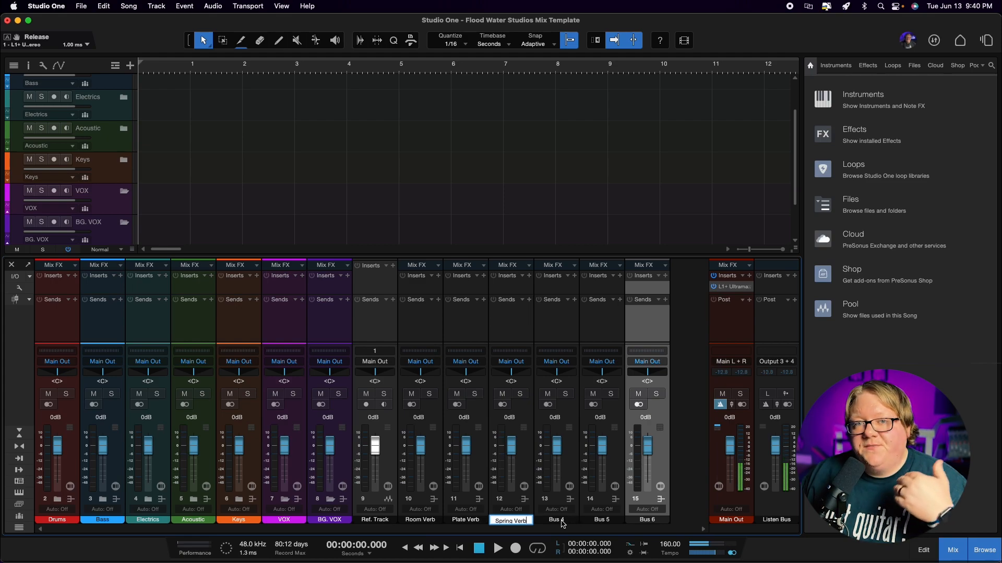
# Step: Rename the remaining three new buses Slapback, 1/4 and 1/2
pyautogui.click(562, 523)
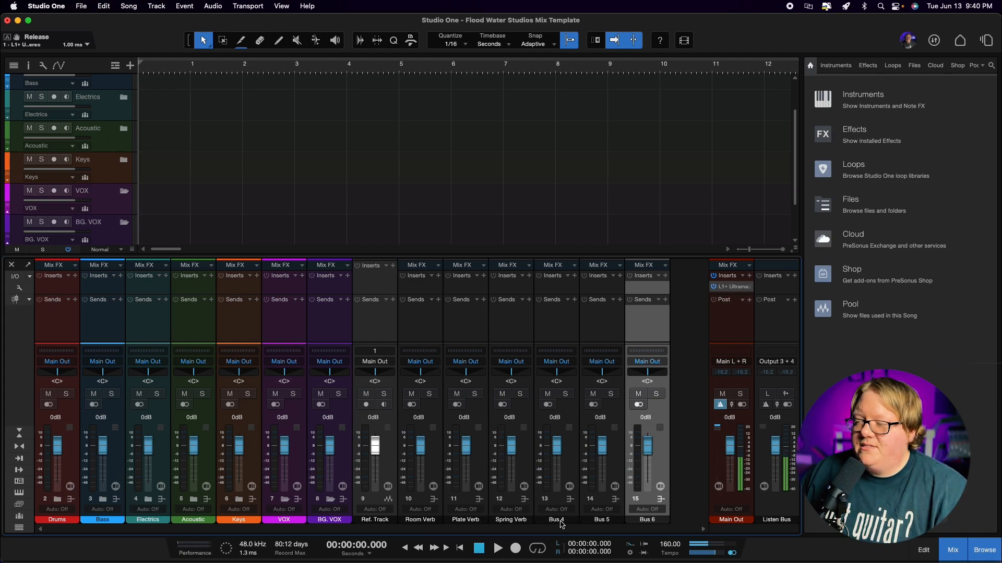
pyautogui.doubleClick(562, 522)
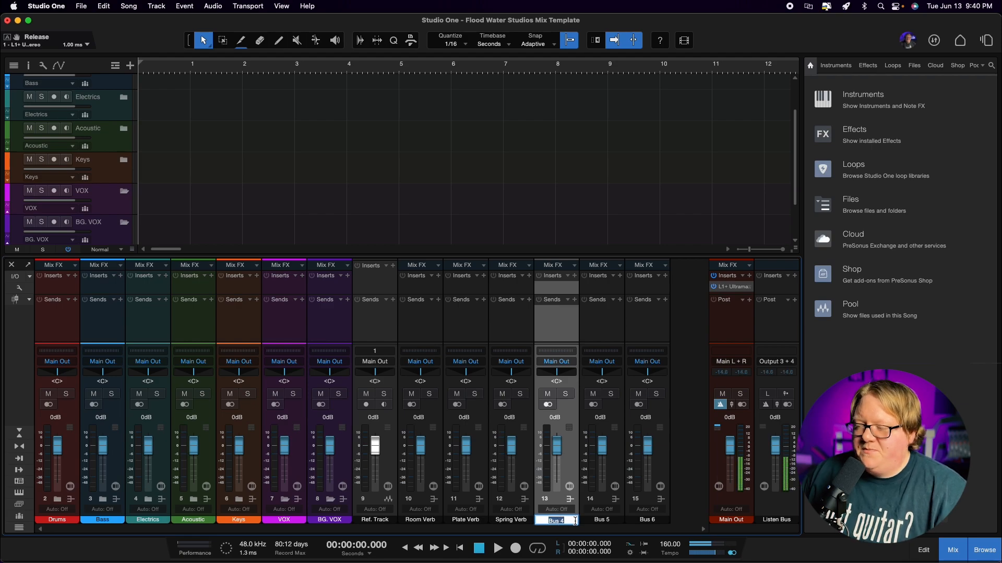
pyautogui.write('Slapback')
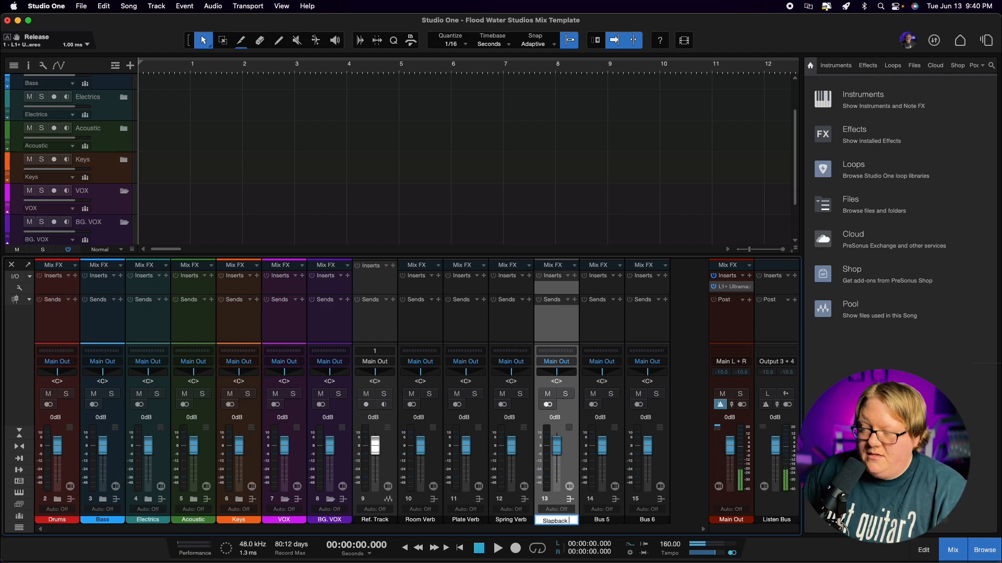
pyautogui.press('Tab')
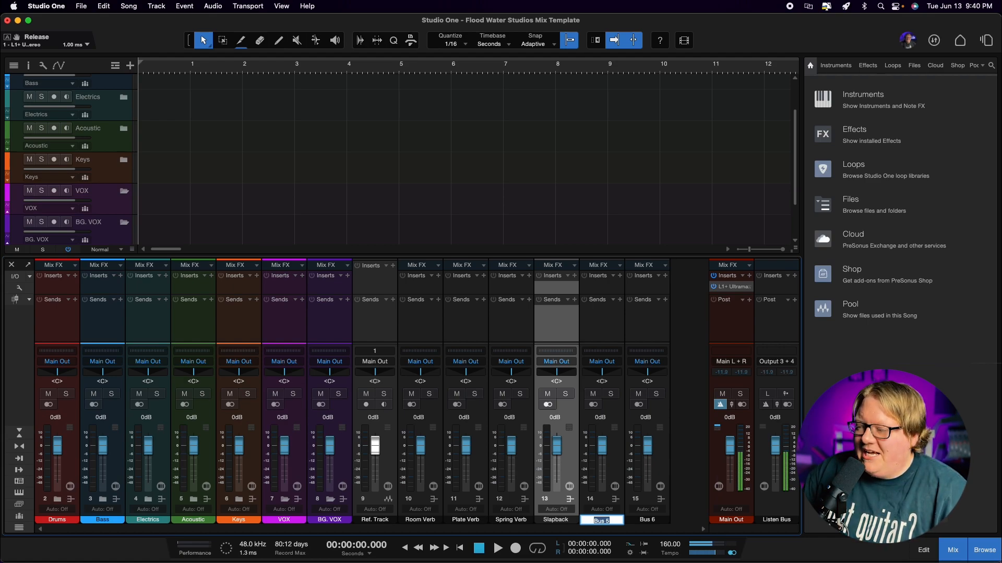
pyautogui.write('1/4')
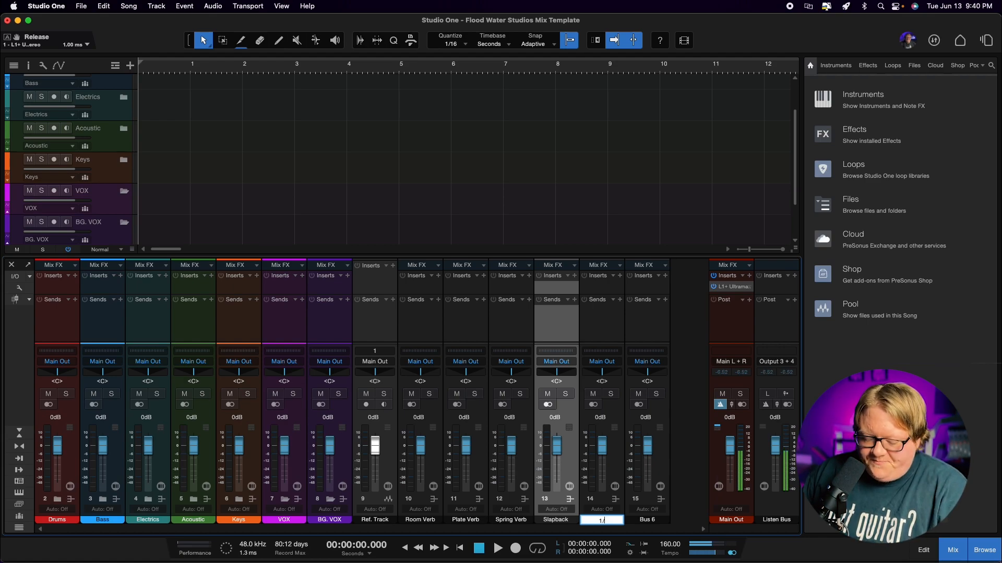
pyautogui.press('Tab')
pyautogui.write('1/2')
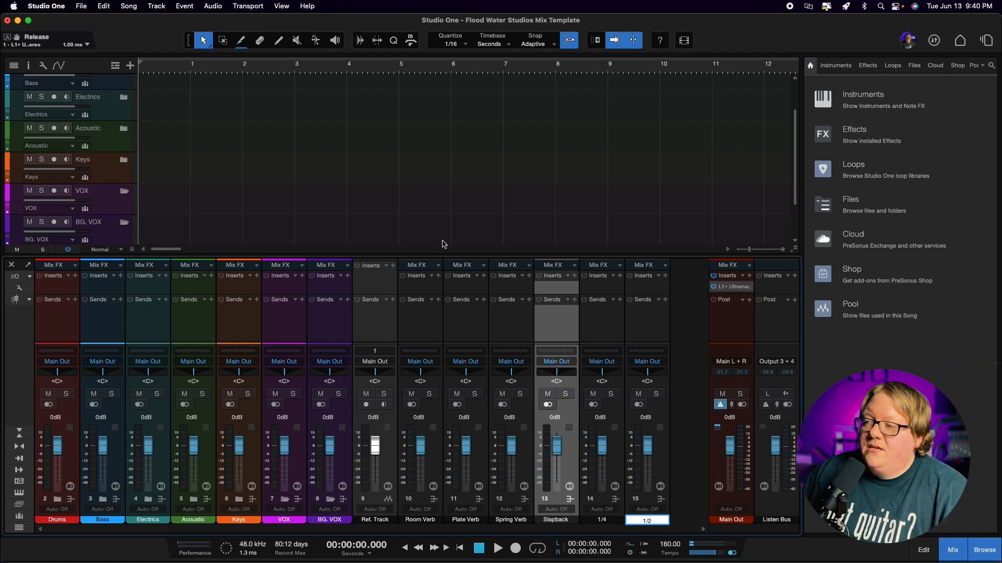
pyautogui.press('Return')
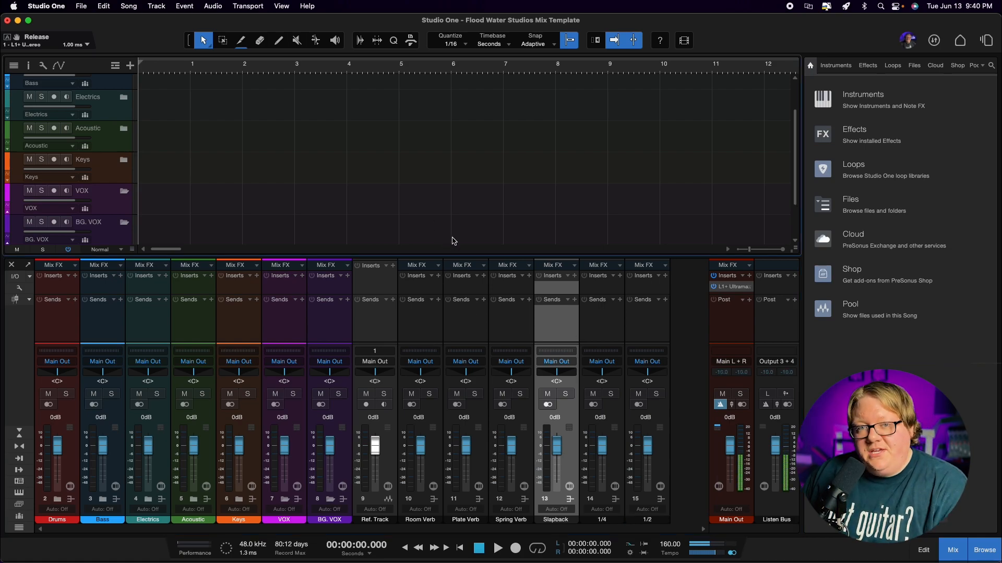
# Step: Insert the PreSonus Room Reverb effect on the Room Verb bus and set its room width to 0.98
pyautogui.click(862, 64)
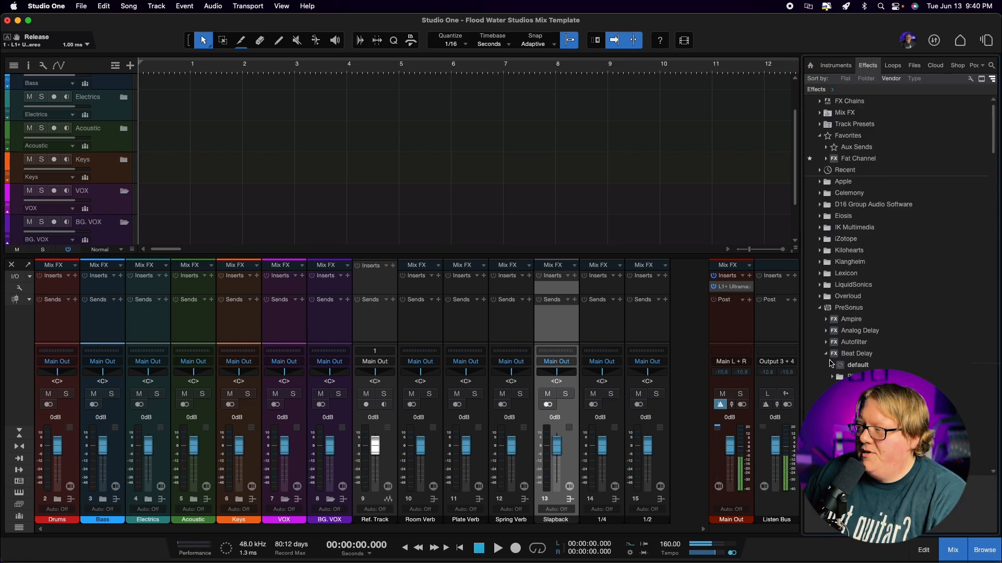
pyautogui.doubleClick(845, 355)
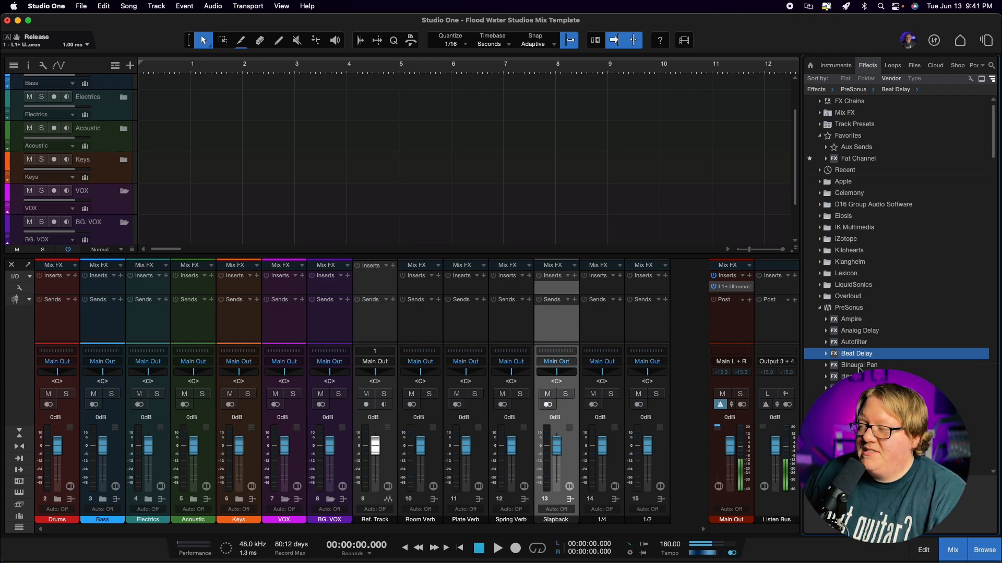
pyautogui.scroll(-10, 896, 230)
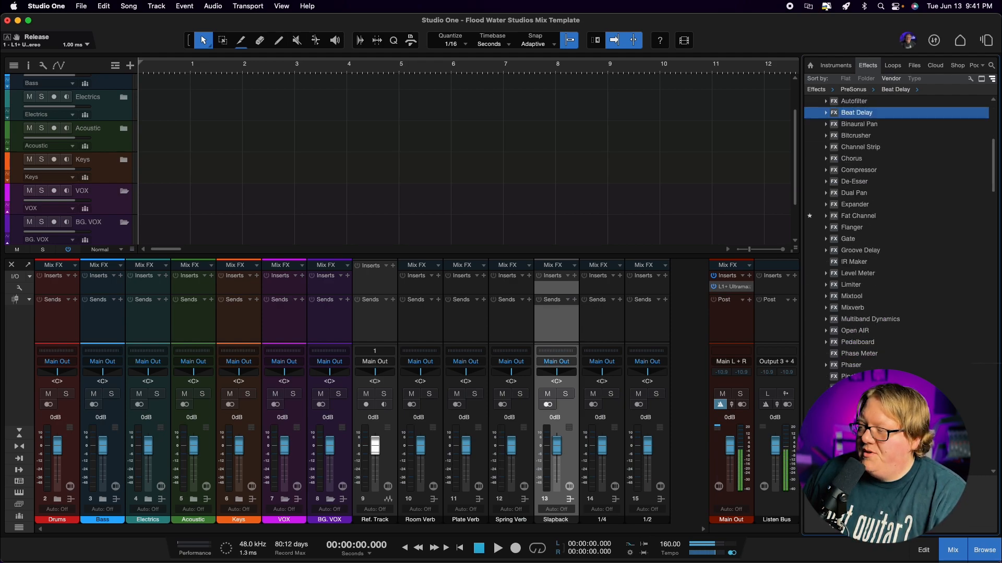
pyautogui.scroll(-1, 895, 219)
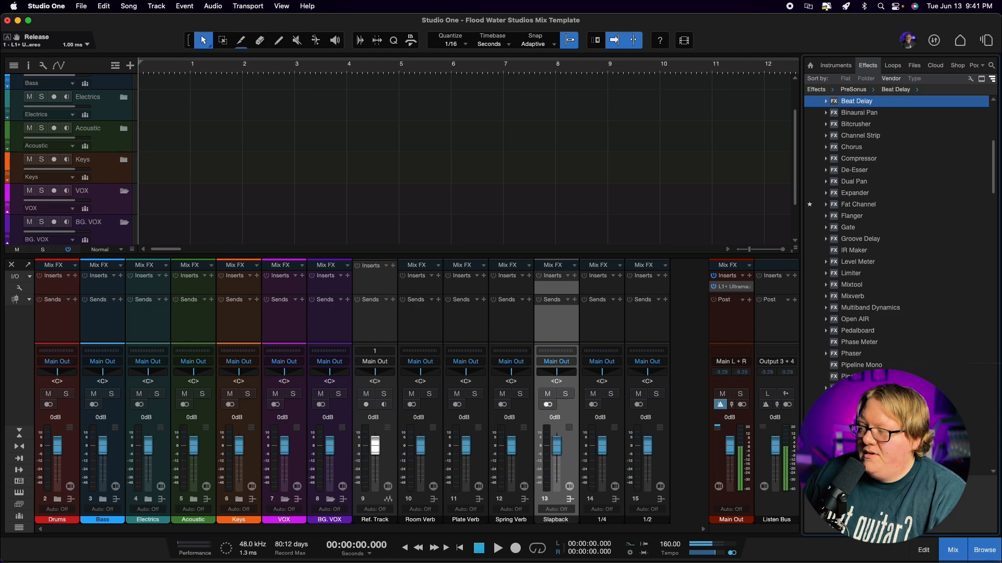
pyautogui.moveTo(860, 422); pyautogui.dragTo(425, 290)
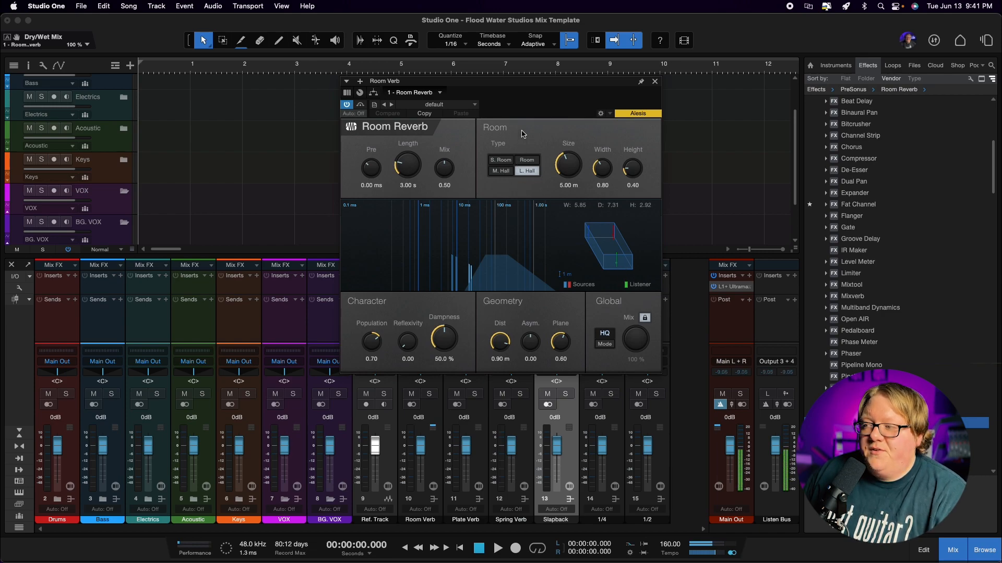
pyautogui.moveTo(607, 169); pyautogui.dragTo(607, 159)
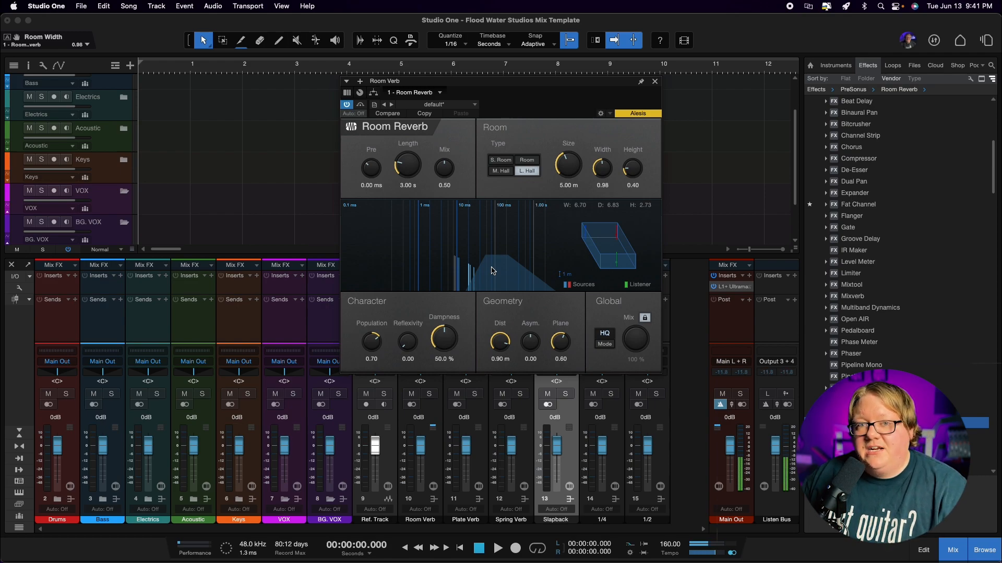
pyautogui.click(654, 81)
# Step: Insert Room Reverb on the Plate Verb bus with room size 7.54 m, width 0.10 and height 0.67
pyautogui.click(469, 325)
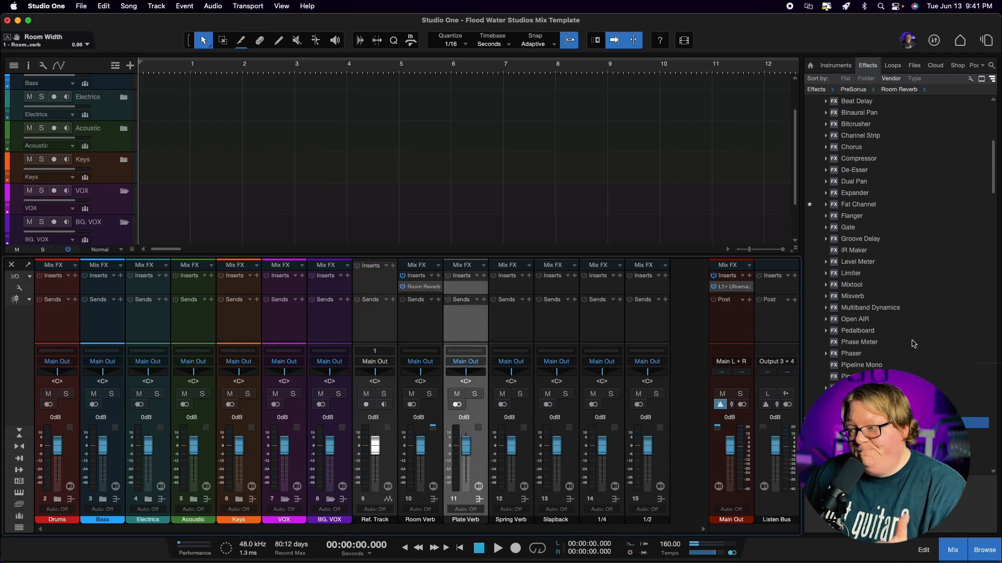
pyautogui.moveTo(856, 423); pyautogui.dragTo(469, 290)
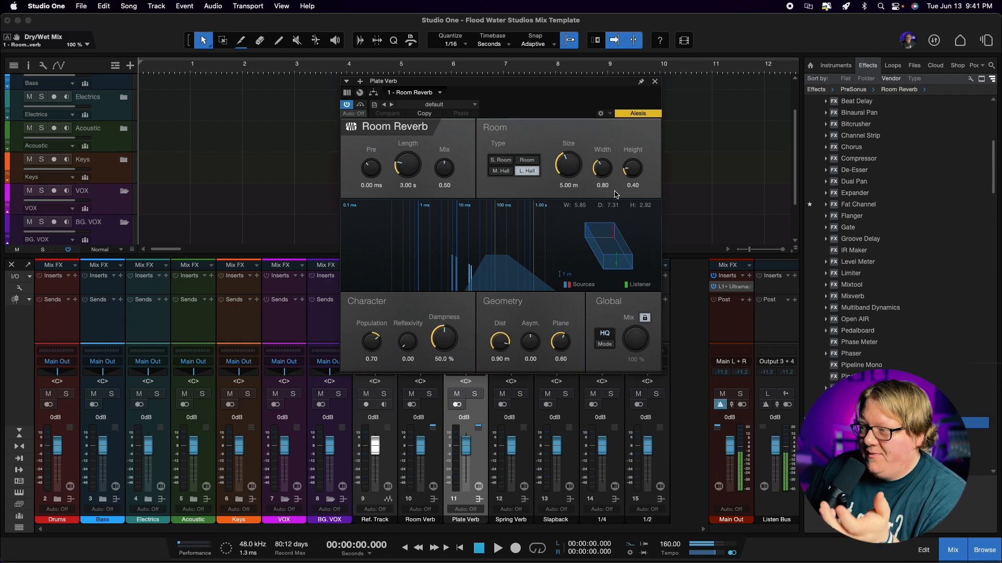
pyautogui.moveTo(601, 166); pyautogui.dragTo(599, 230)
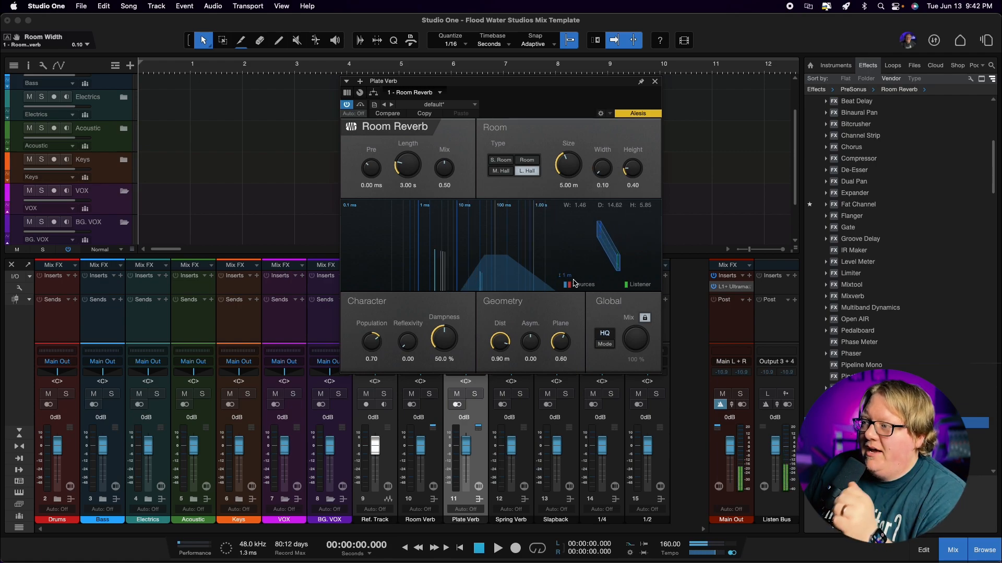
pyautogui.moveTo(638, 172); pyautogui.dragTo(631, 150)
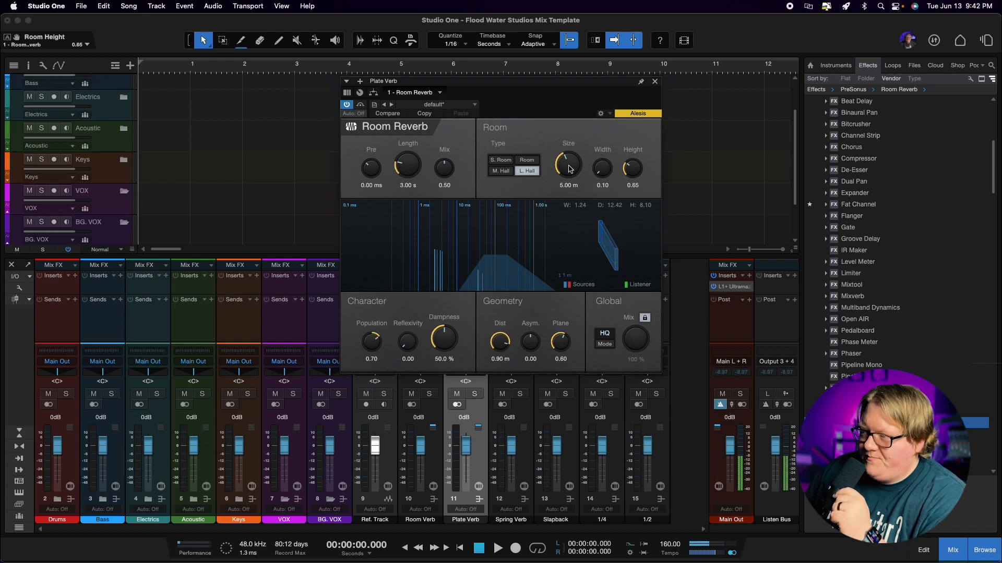
pyautogui.moveTo(569, 168); pyautogui.dragTo(569, 155)
pyautogui.moveTo(636, 172); pyautogui.dragTo(635, 168)
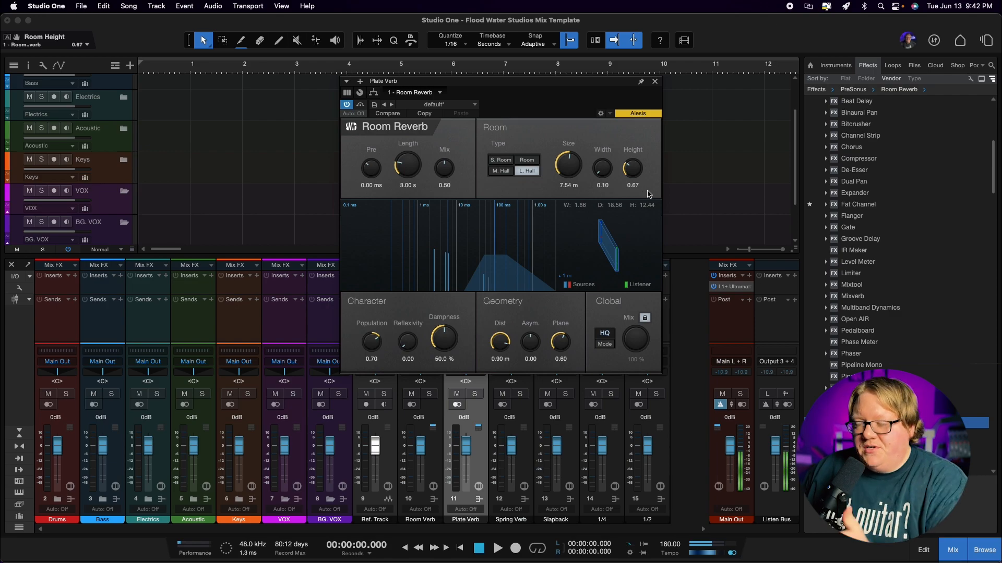
pyautogui.click(655, 82)
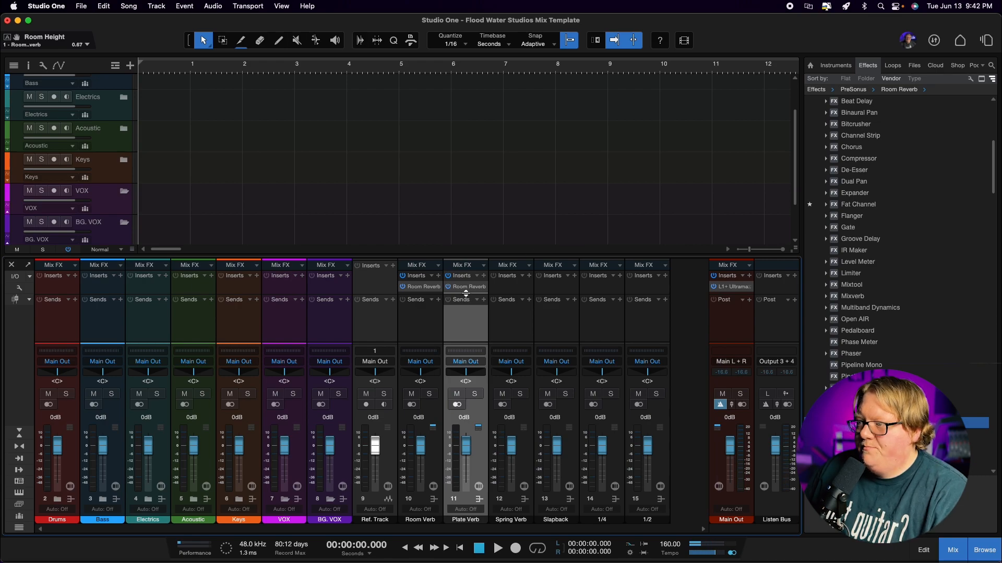
# Step: Enlarge the mixer's insert area and insert the Open AIR effect on the Spring Verb bus
pyautogui.moveTo(466, 294); pyautogui.dragTo(462, 308)
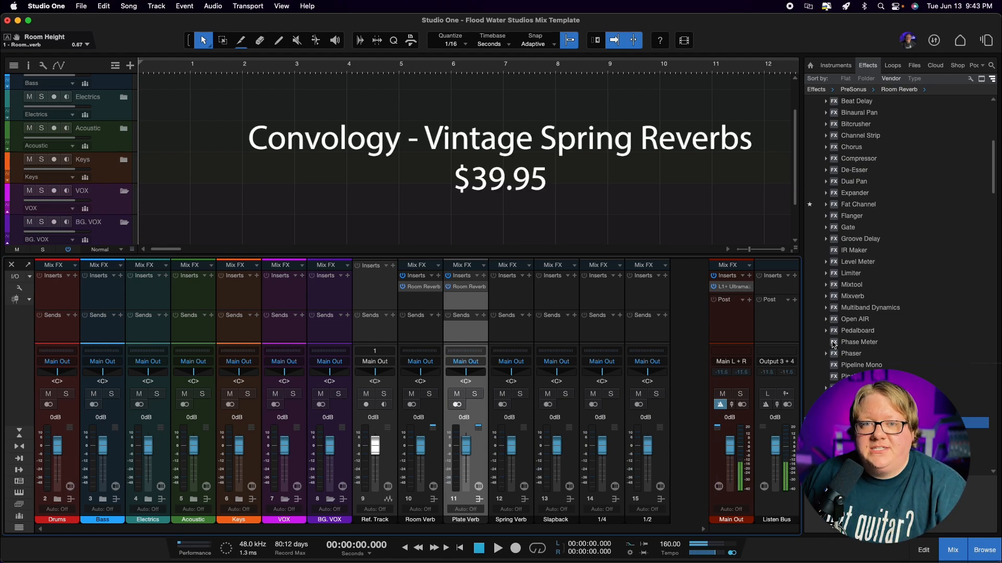
pyautogui.scroll(2, 887, 329)
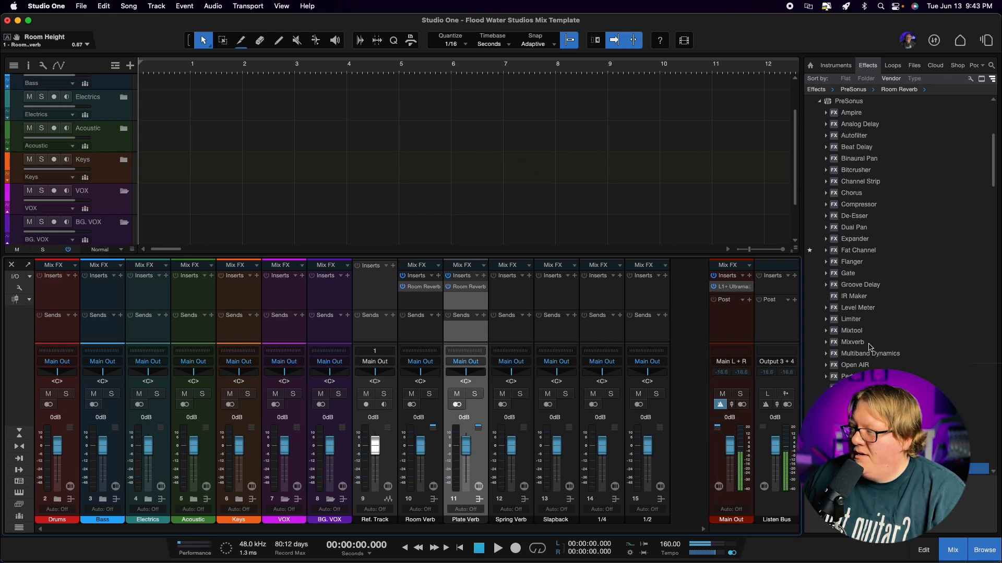
pyautogui.moveTo(865, 366); pyautogui.dragTo(512, 309)
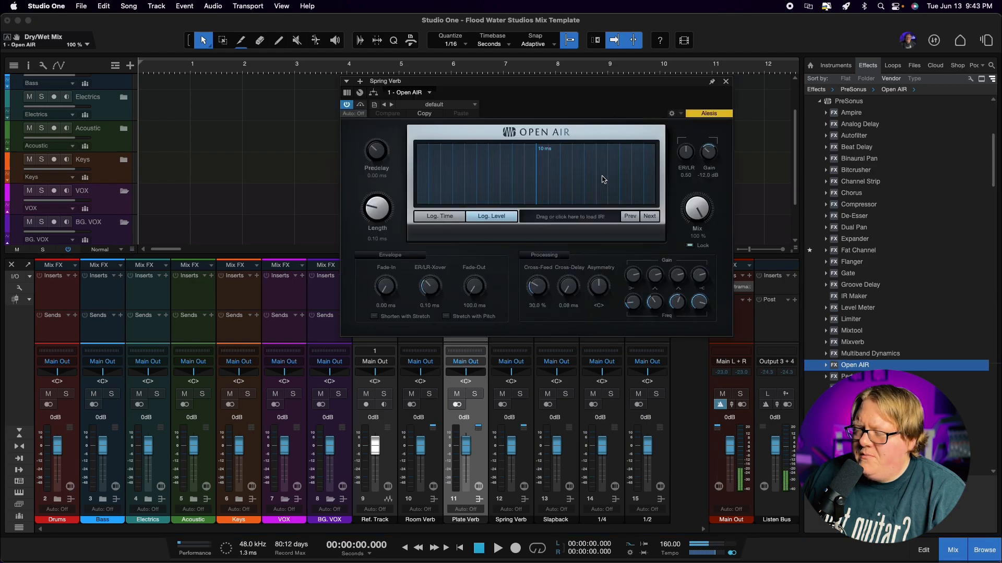
# Step: Load the Master Mixer CS - 01 preset from Convology - Vintage Spring Reverbs into the Spring Verb bus's Open AIR and close the effect
pyautogui.click(475, 105)
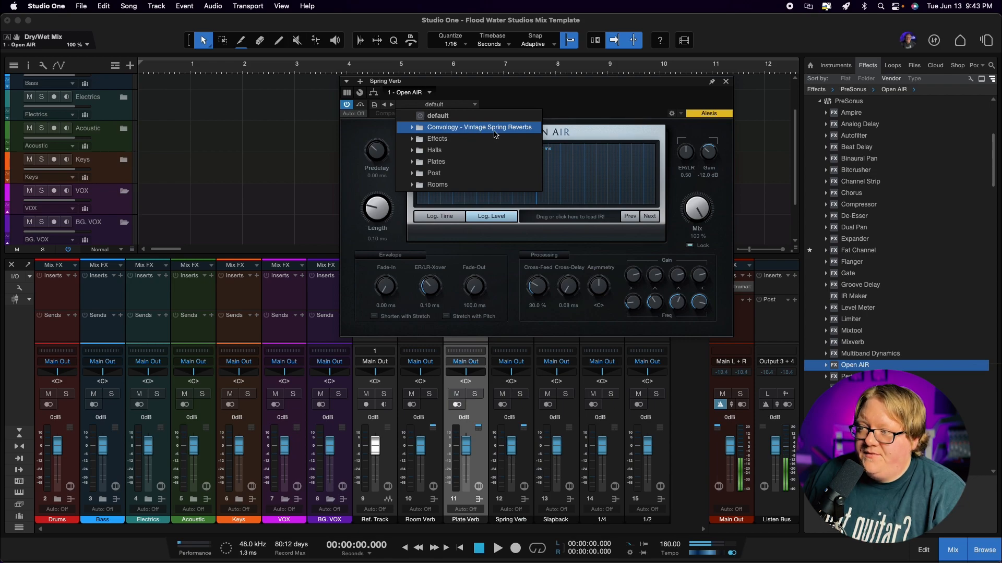
pyautogui.click(412, 127)
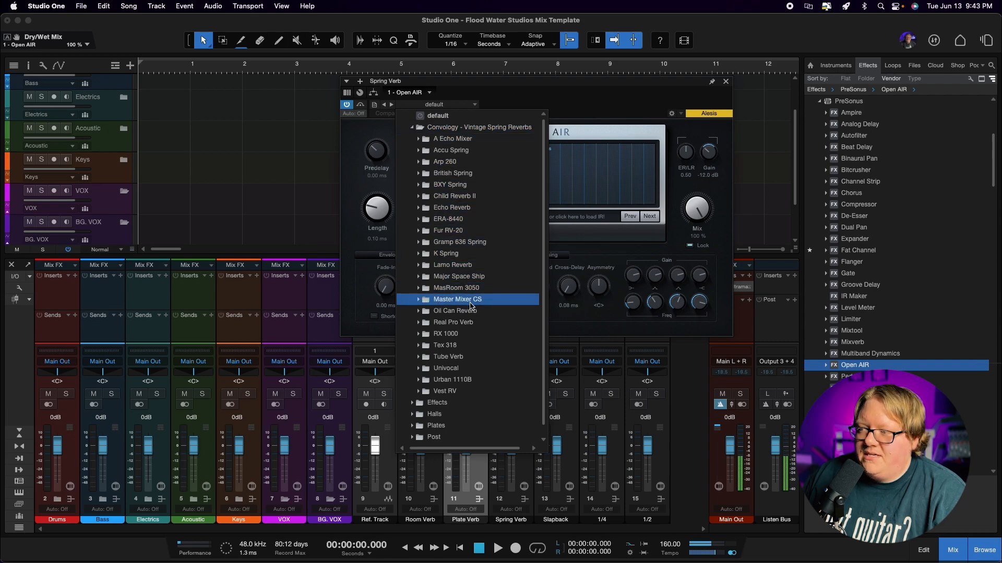
pyautogui.click(418, 300)
pyautogui.click(468, 316)
pyautogui.click(618, 99)
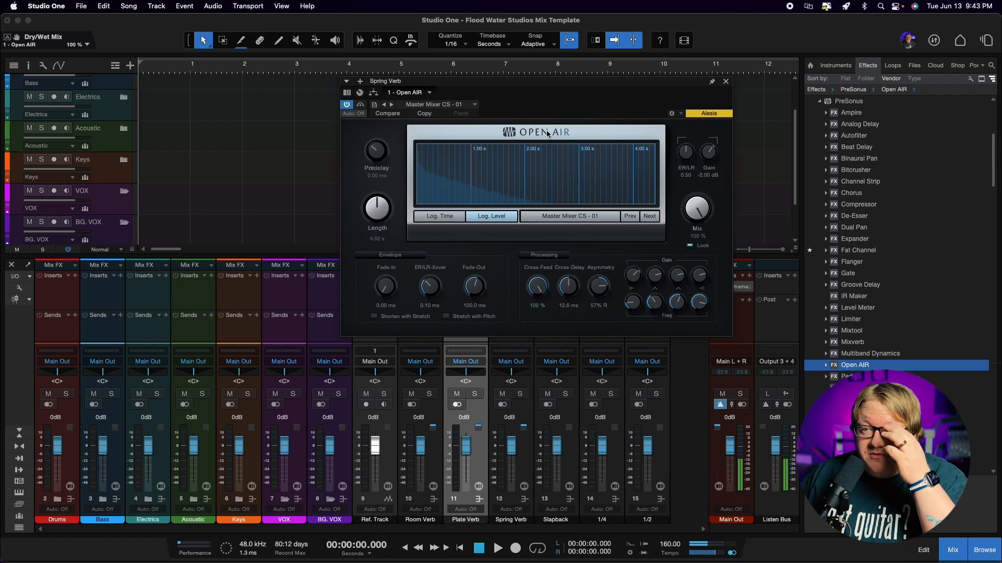
pyautogui.click(726, 83)
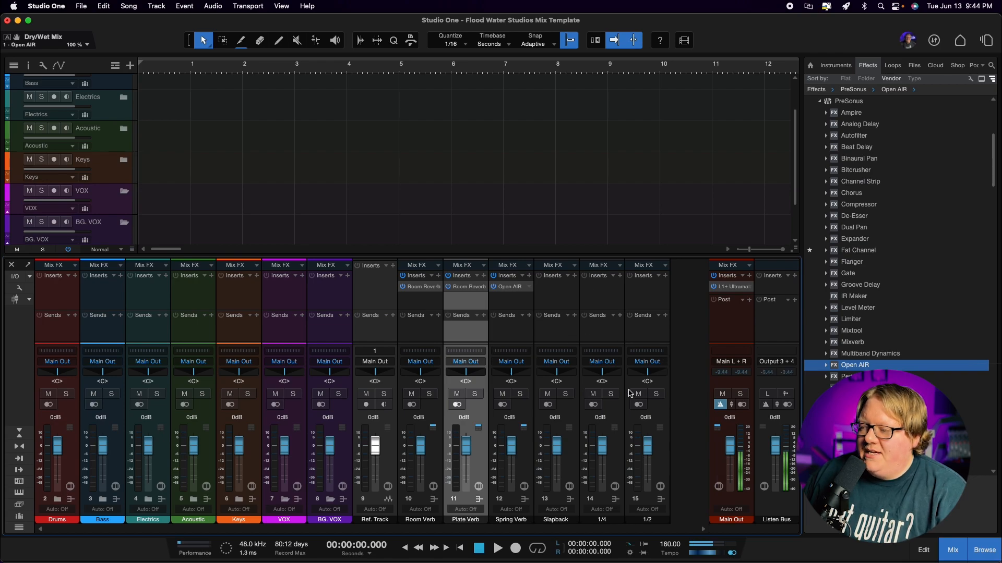
# Step: Insert Analog Delay on the Slapback bus with sync off, time 191.3 ms and feedback 9.0 %
pyautogui.scroll(4, 866, 294)
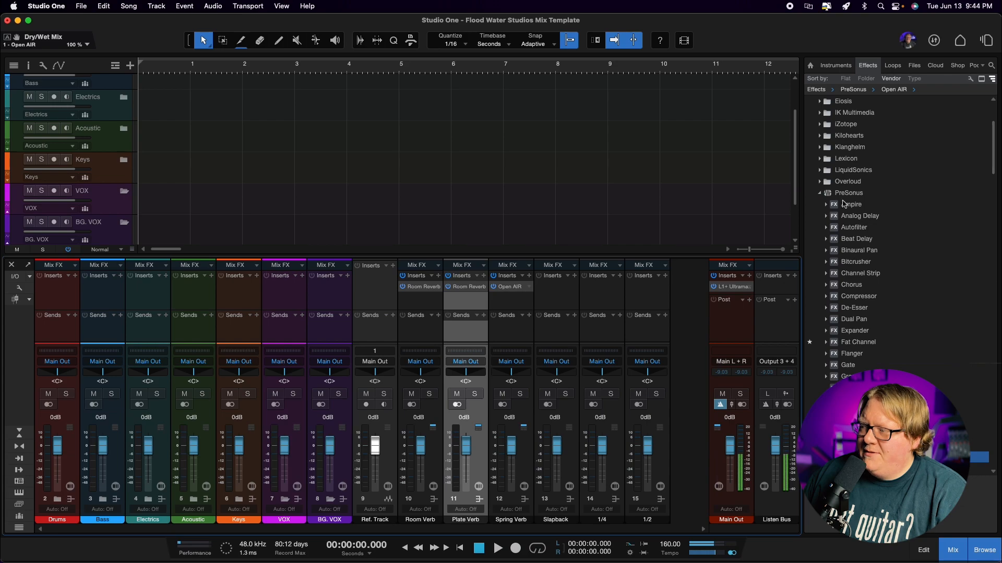
pyautogui.moveTo(871, 216); pyautogui.dragTo(561, 290)
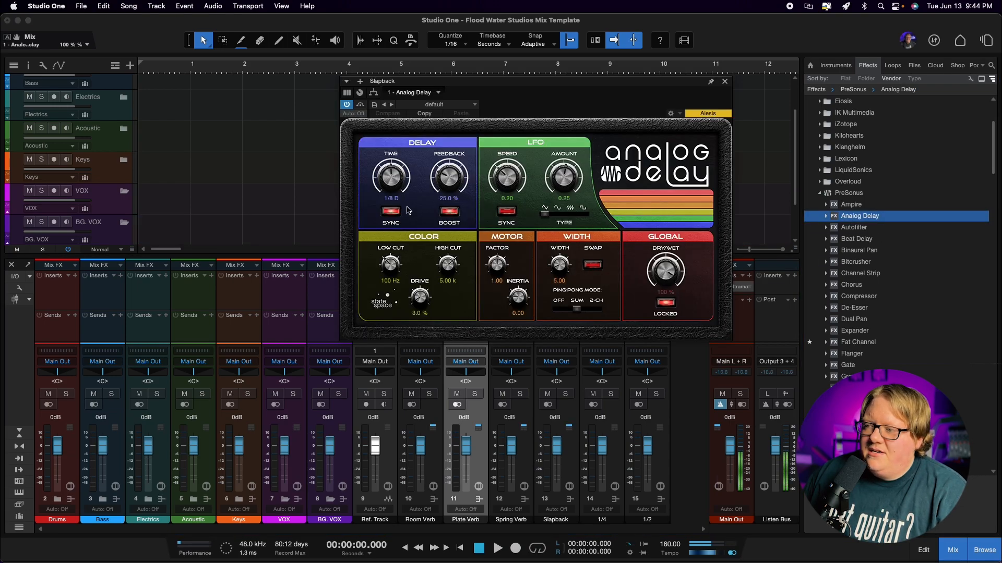
pyautogui.click(390, 212)
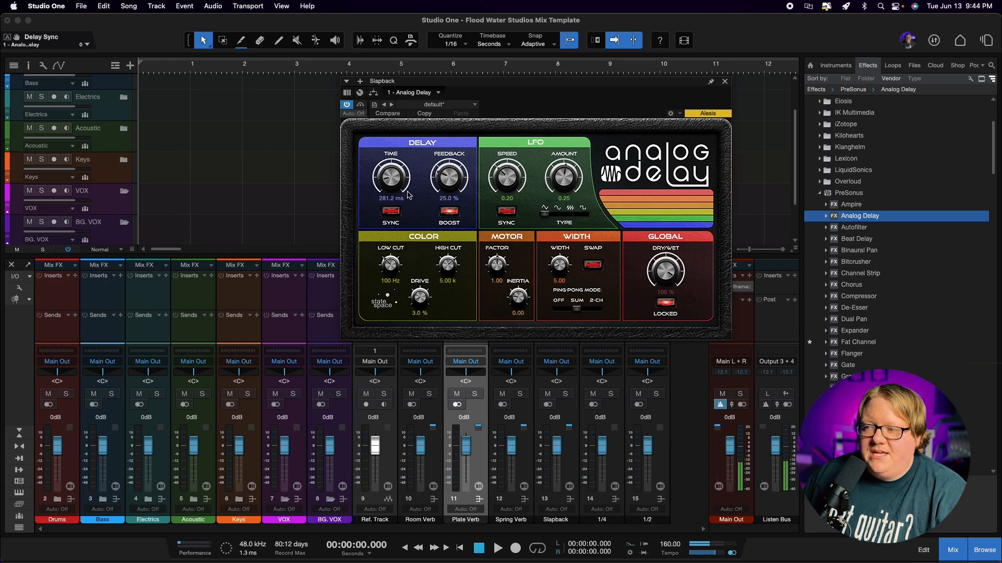
pyautogui.moveTo(392, 181); pyautogui.dragTo(392, 181)
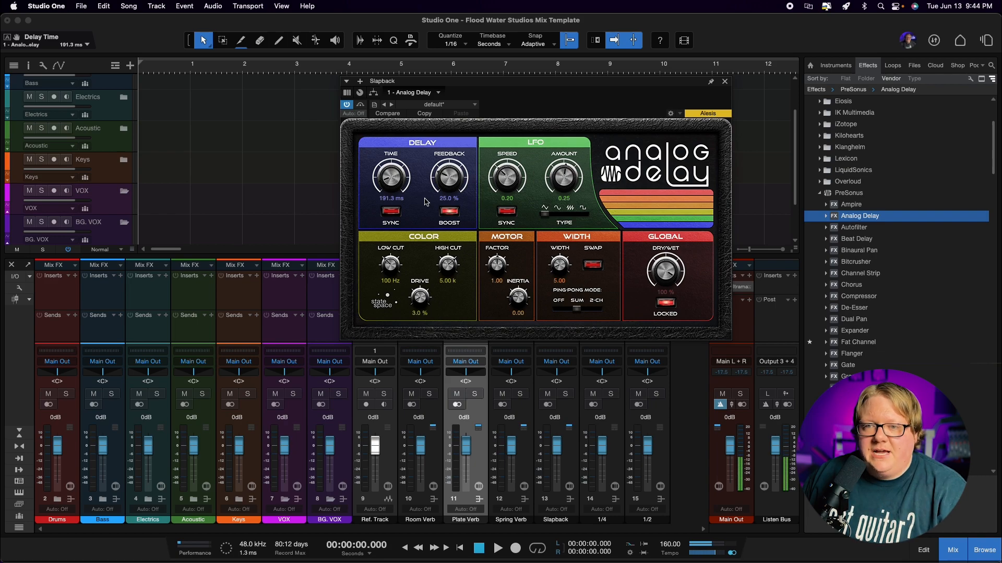
pyautogui.moveTo(449, 180); pyautogui.dragTo(446, 189)
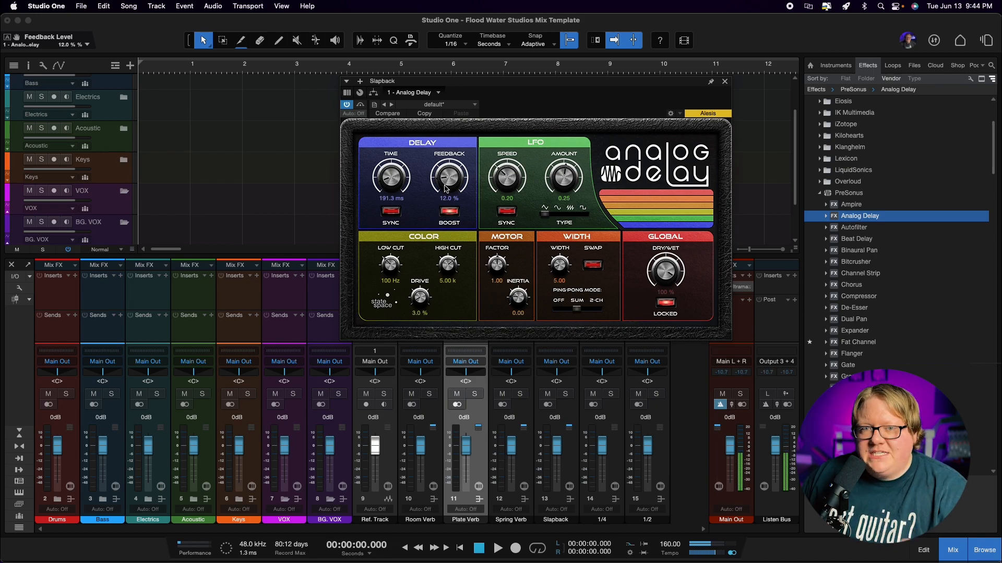
pyautogui.moveTo(445, 189); pyautogui.dragTo(447, 192)
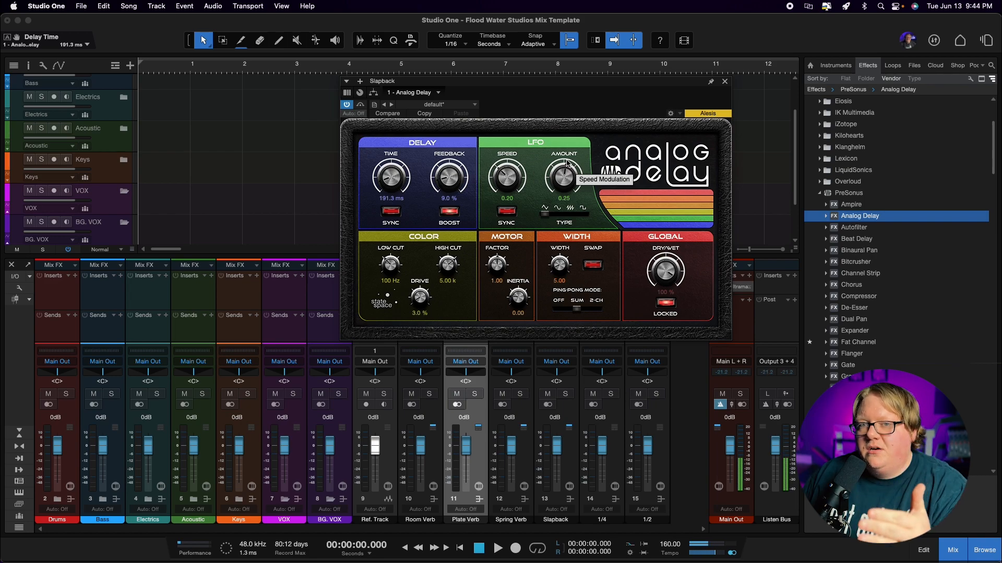
pyautogui.click(725, 81)
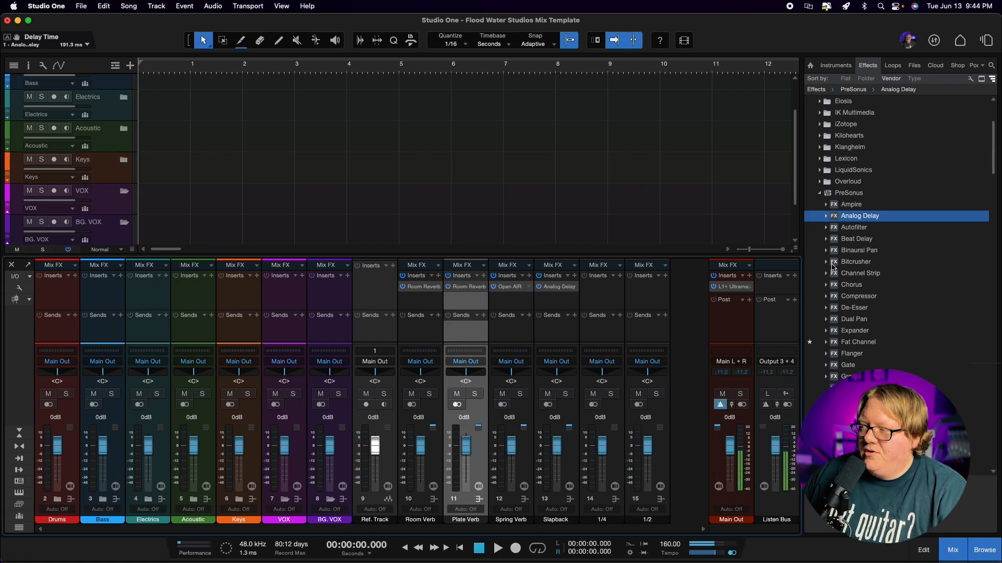
# Step: Insert Analog Delay on the 1/4 bus and set its synced delay time to 1/4
pyautogui.moveTo(871, 217); pyautogui.dragTo(600, 292)
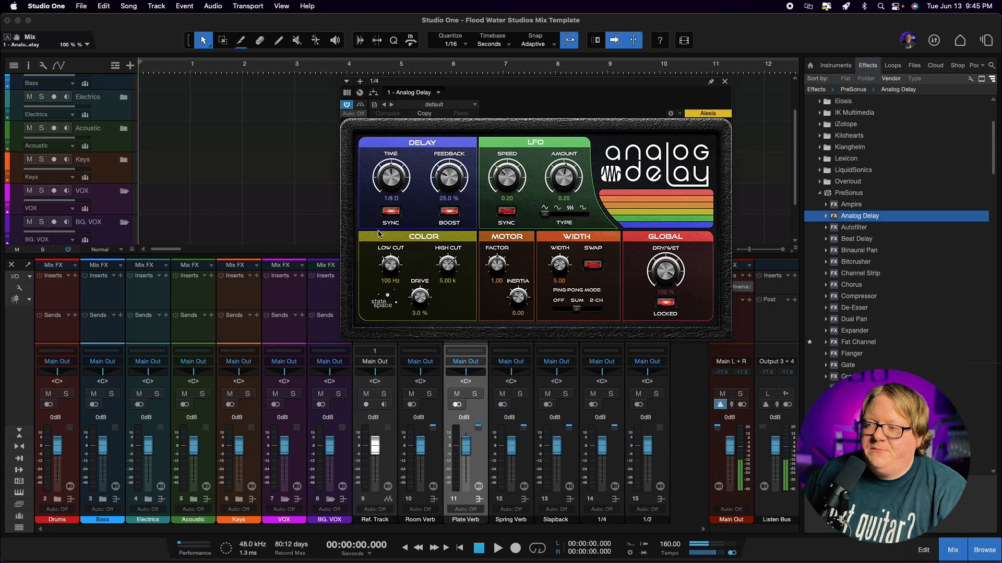
pyautogui.moveTo(392, 188); pyautogui.dragTo(379, 177)
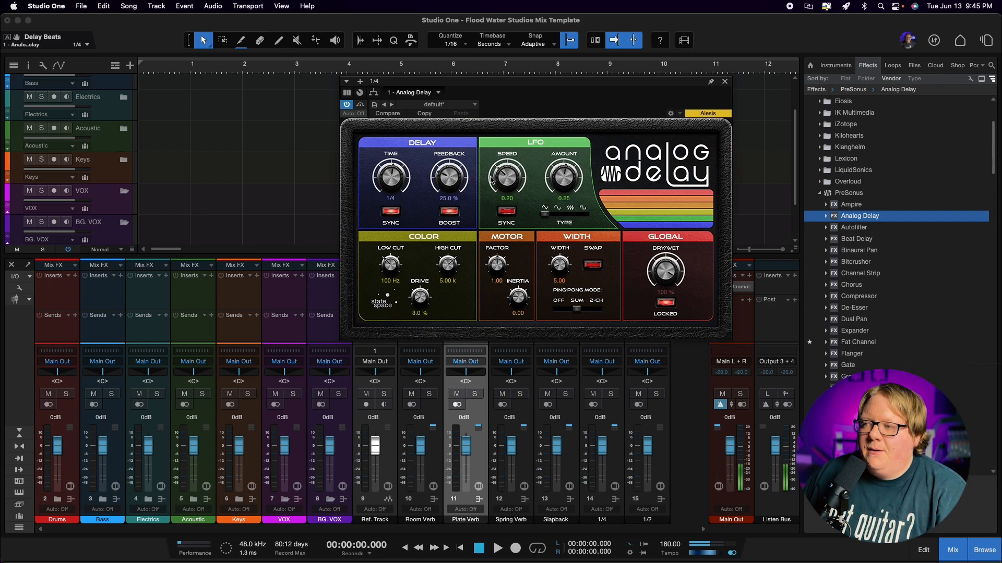
pyautogui.click(723, 84)
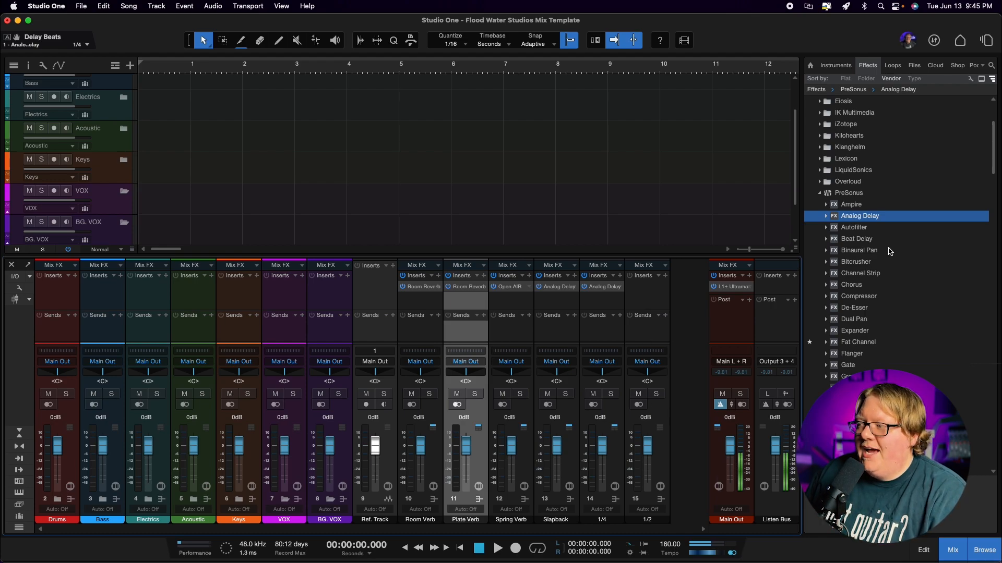
# Step: Insert the Beat Delay effect on the 1/2 bus and set its beats value to 1/2
pyautogui.click(870, 240)
pyautogui.moveTo(792, 254); pyautogui.dragTo(658, 289)
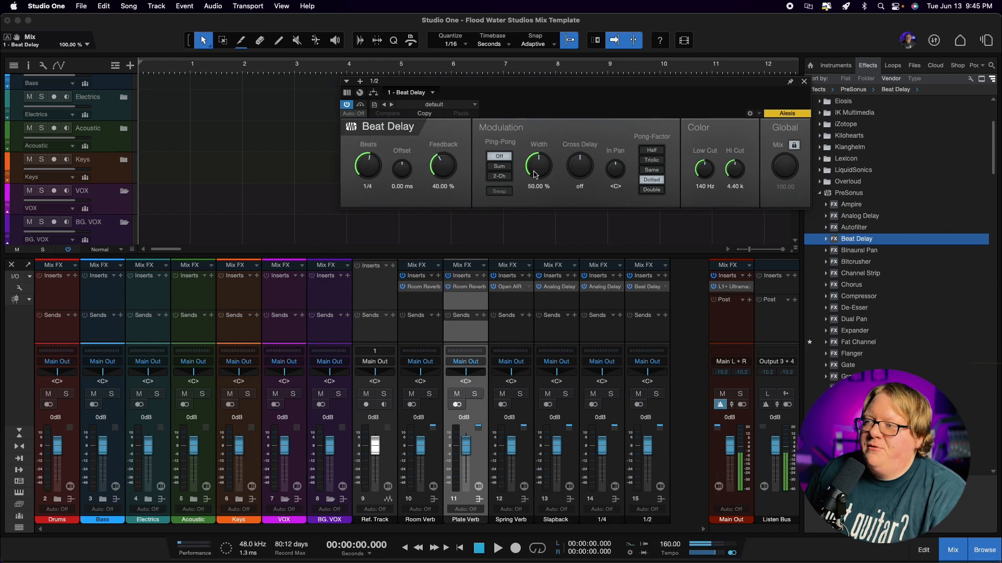
pyautogui.moveTo(367, 171)
pyautogui.mouseDown()
pyautogui.moveTo(367, 158)
pyautogui.moveTo(369, 167)
pyautogui.mouseUp()
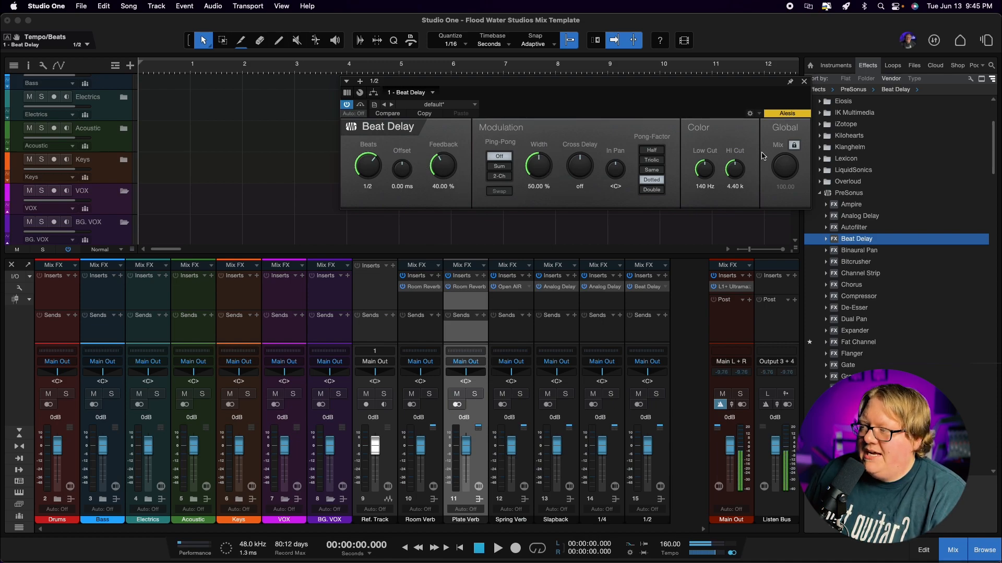
pyautogui.click(804, 82)
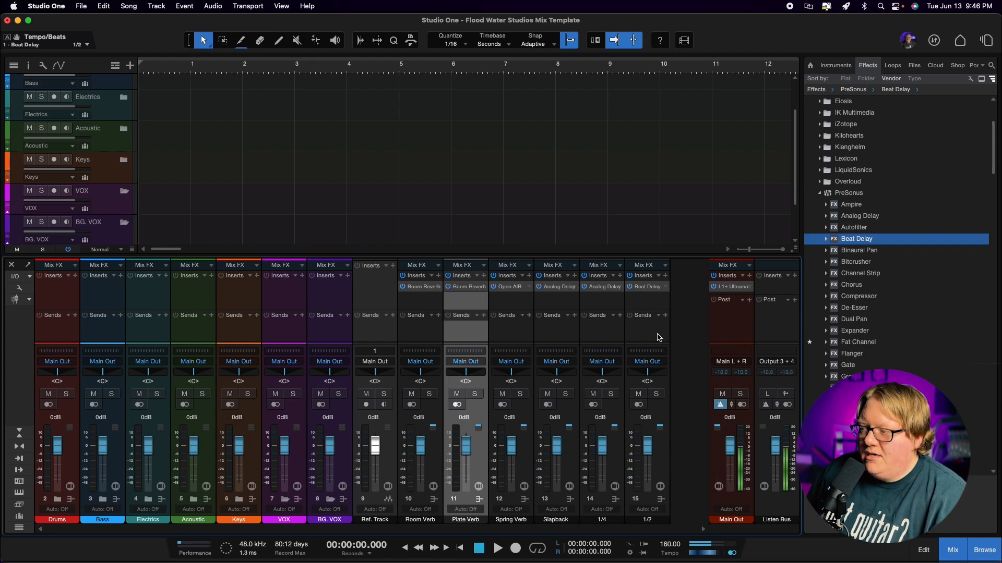
# Step: Colour all six effect buses, from Room Verb through 1/2, yellow-green
pyautogui.click(422, 342)
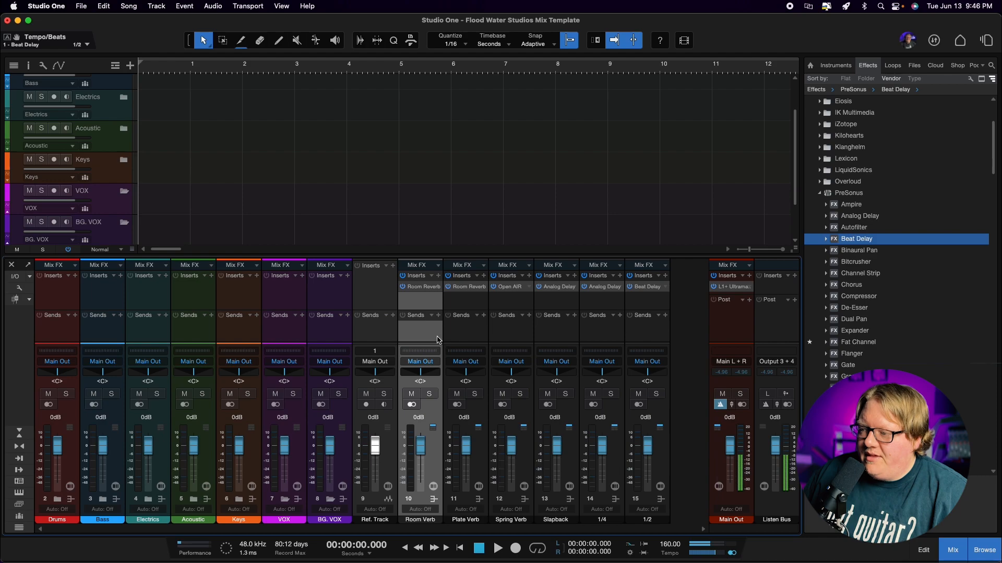
pyautogui.keyDown('shift'); pyautogui.click(635, 337); pyautogui.keyUp('shift')
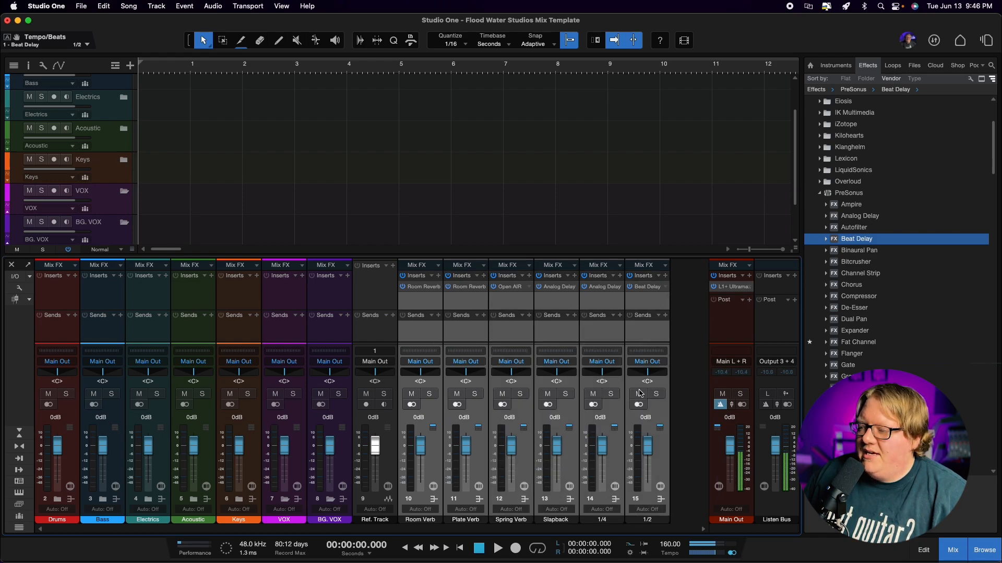
pyautogui.click(666, 520)
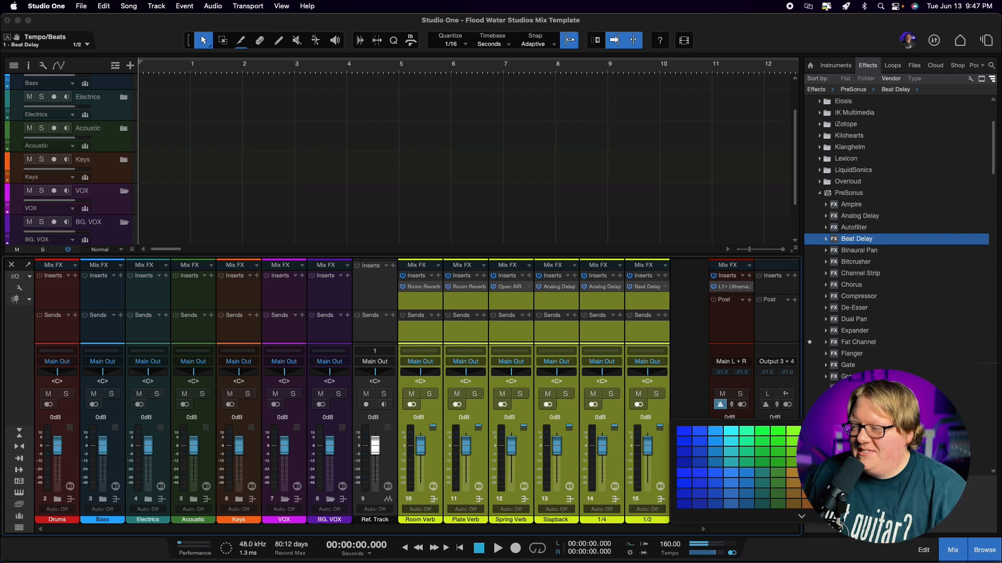
pyautogui.click(809, 432)
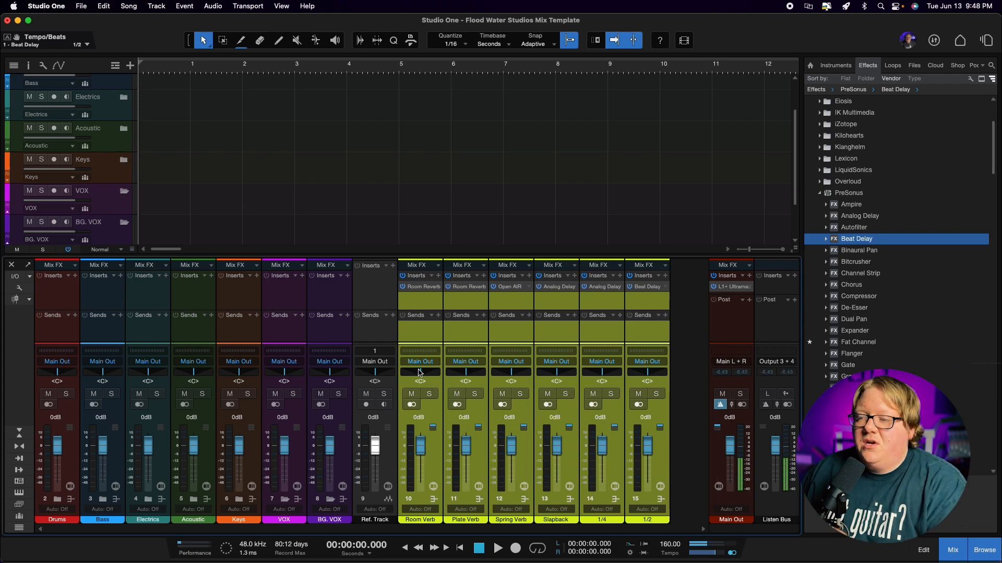
# Step: Save the song as a template titled Flood Water Studios Mix Template
pyautogui.click(82, 10)
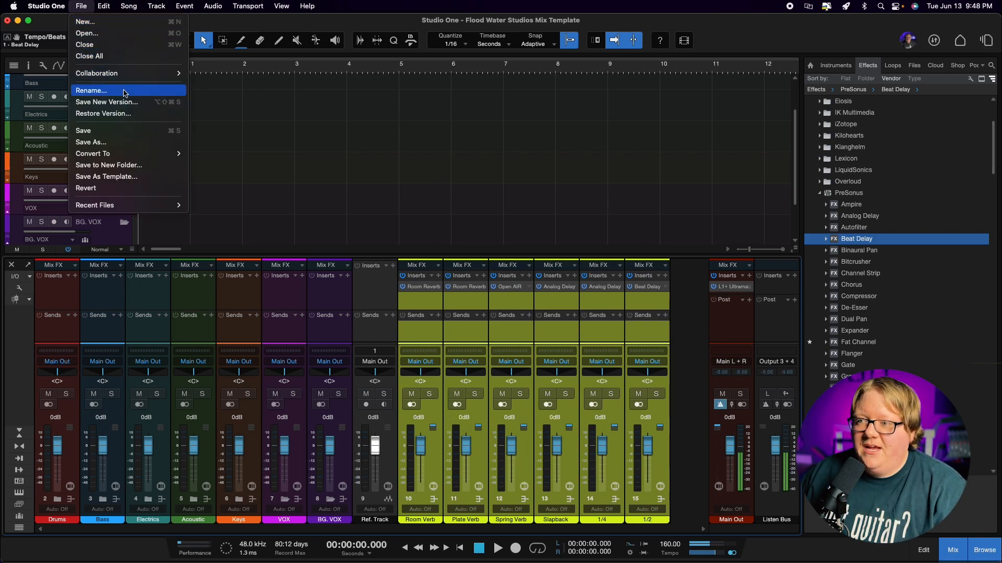
pyautogui.click(125, 178)
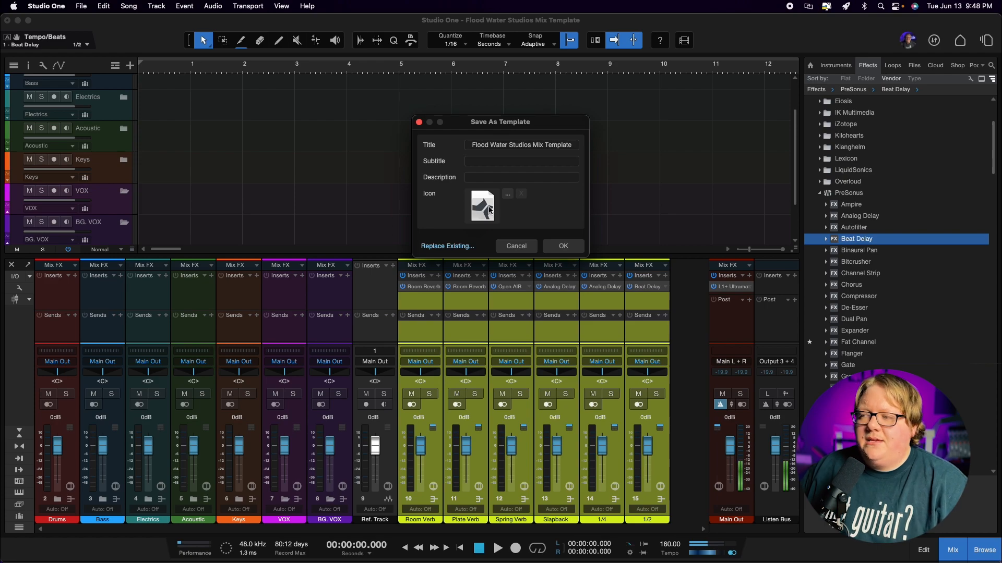
pyautogui.click(563, 245)
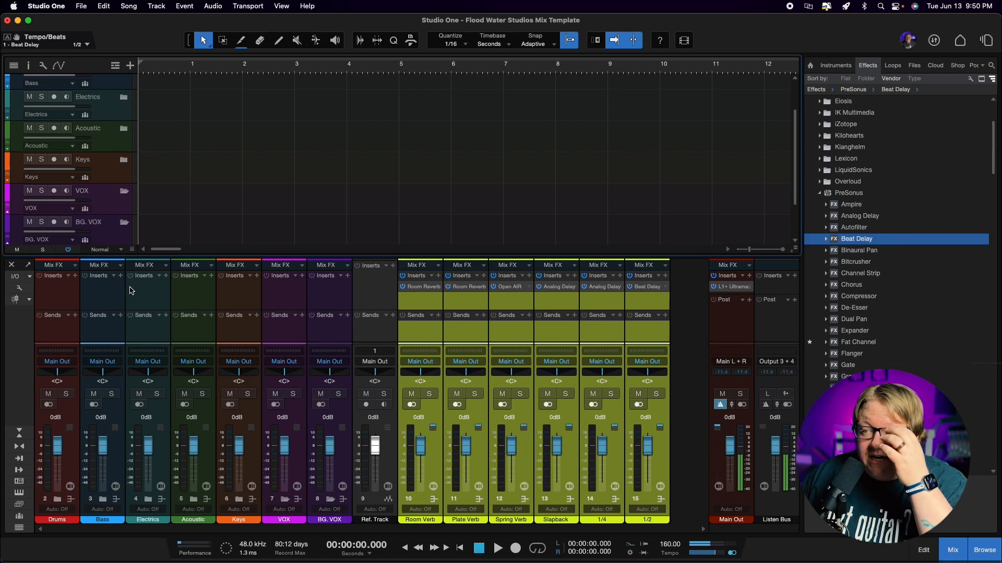
# Step: Enable the display of channel icons in the mixer console
pyautogui.click(20, 288)
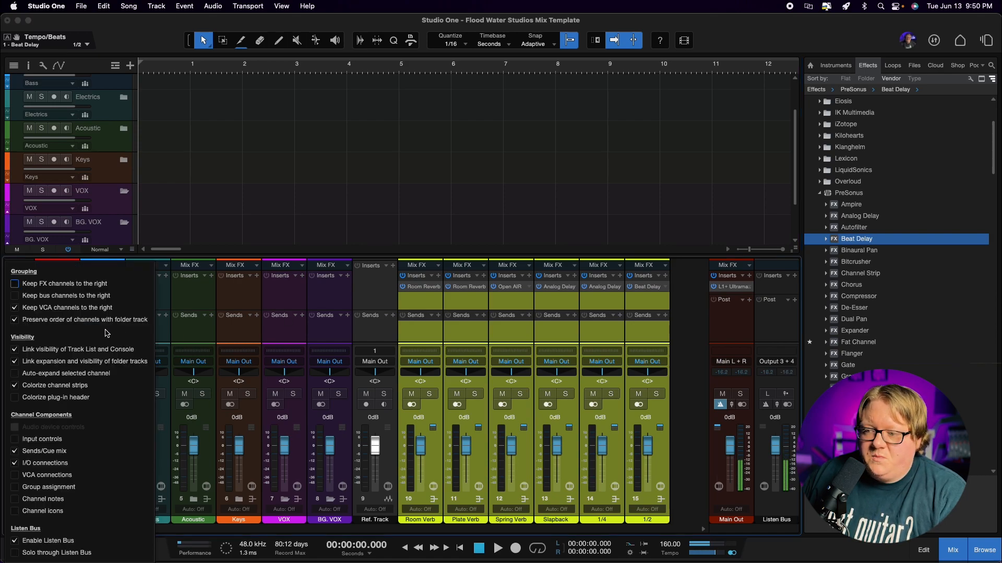
pyautogui.click(14, 511)
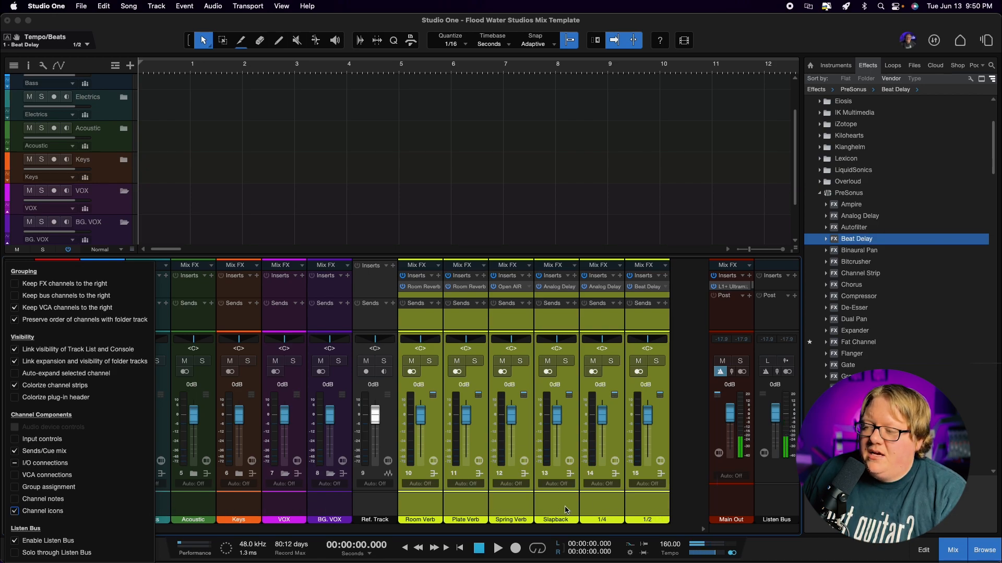
pyautogui.click(693, 453)
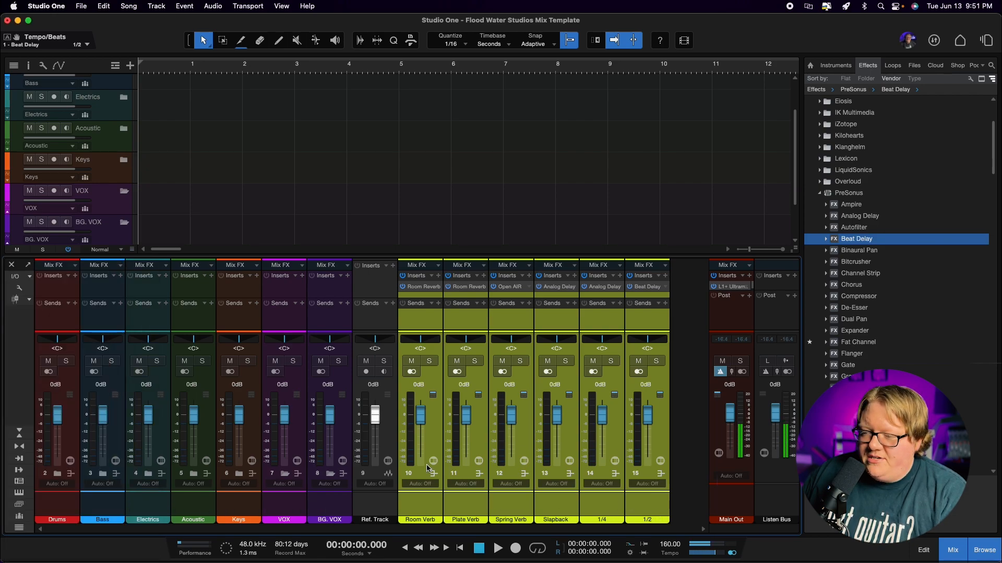
# Step: Assign the Drum Set icon to the Drums channel
pyautogui.click(54, 511)
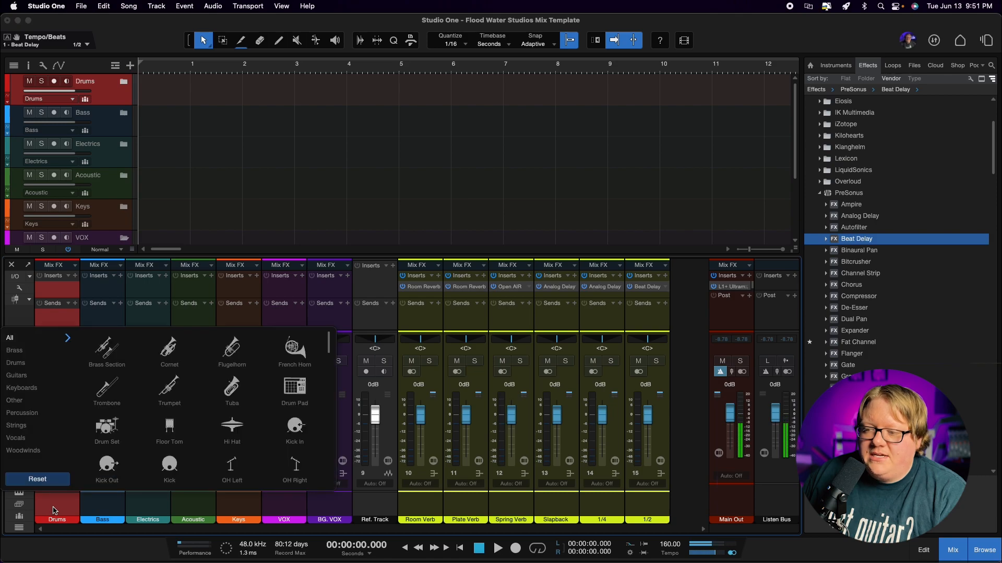
pyautogui.click(110, 426)
pyautogui.click(98, 506)
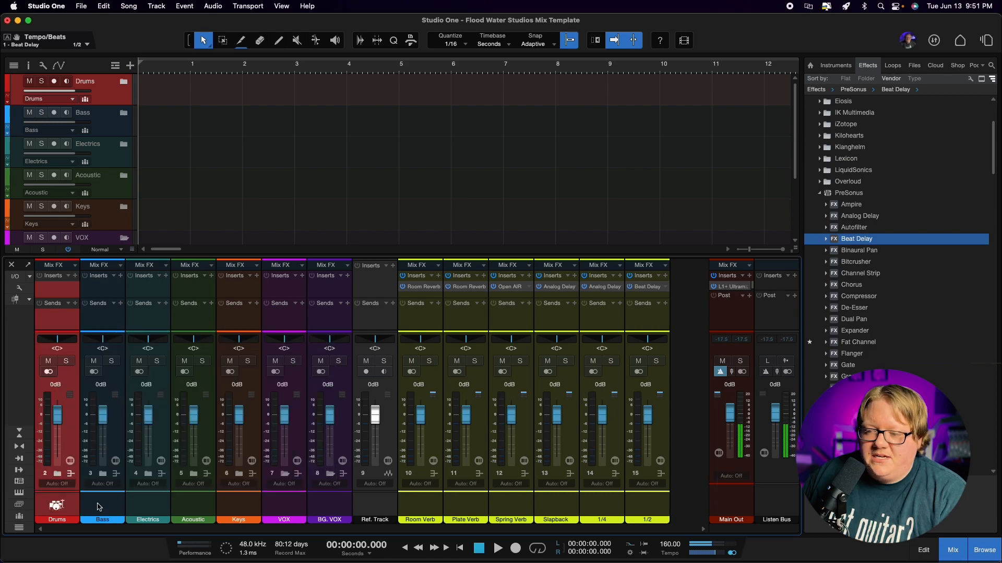
# Step: Assign the Bass guitar icon to the Bass channel
pyautogui.click(99, 507)
pyautogui.click(106, 502)
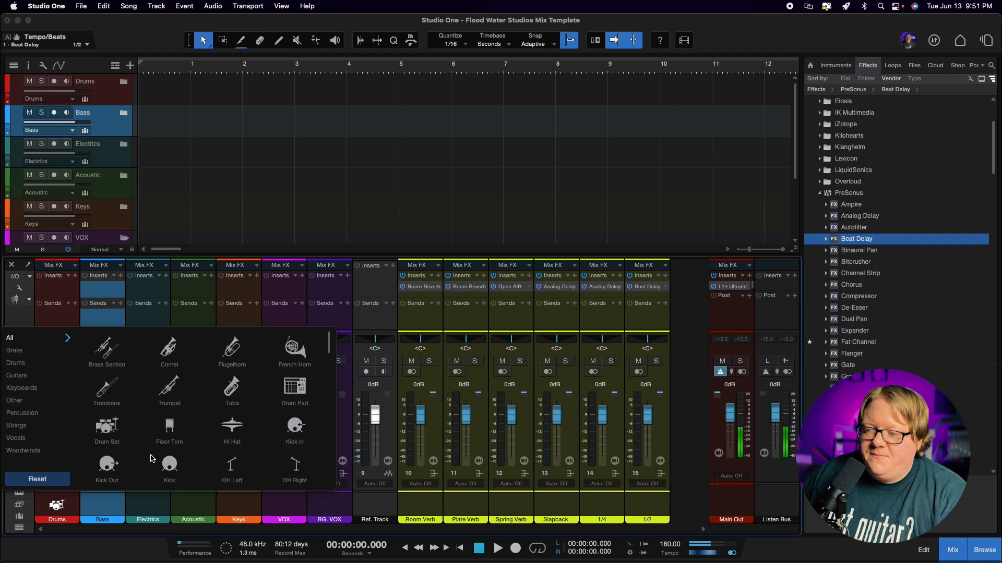
pyautogui.scroll(-1, 150, 461)
pyautogui.scroll(-1, 163, 443)
pyautogui.click(172, 423)
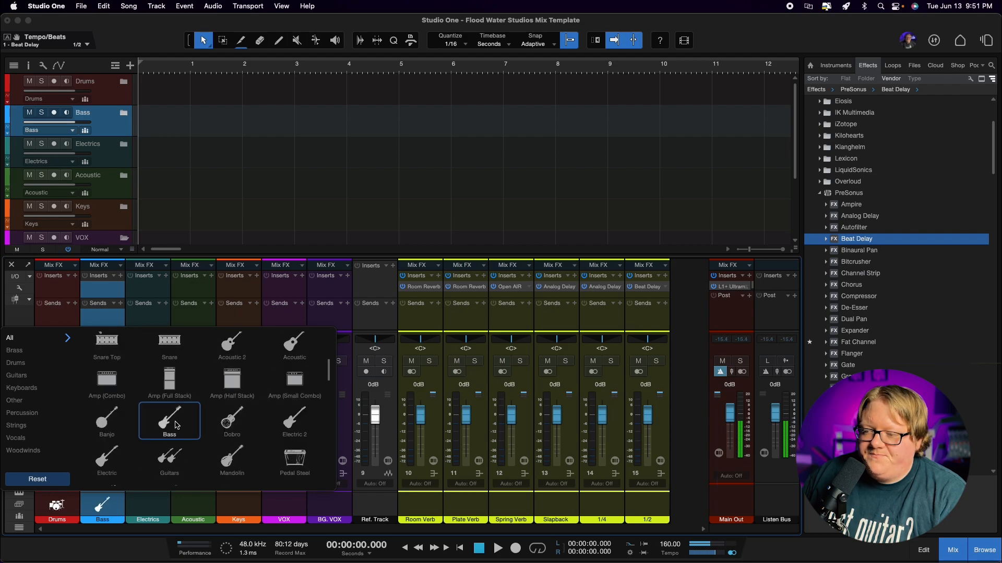
# Step: Assign the Electric 2 guitar icon to the Electrics channel
pyautogui.click(162, 513)
pyautogui.click(151, 508)
pyautogui.click(151, 509)
pyautogui.scroll(-2, 216, 466)
pyautogui.scroll(2, 221, 459)
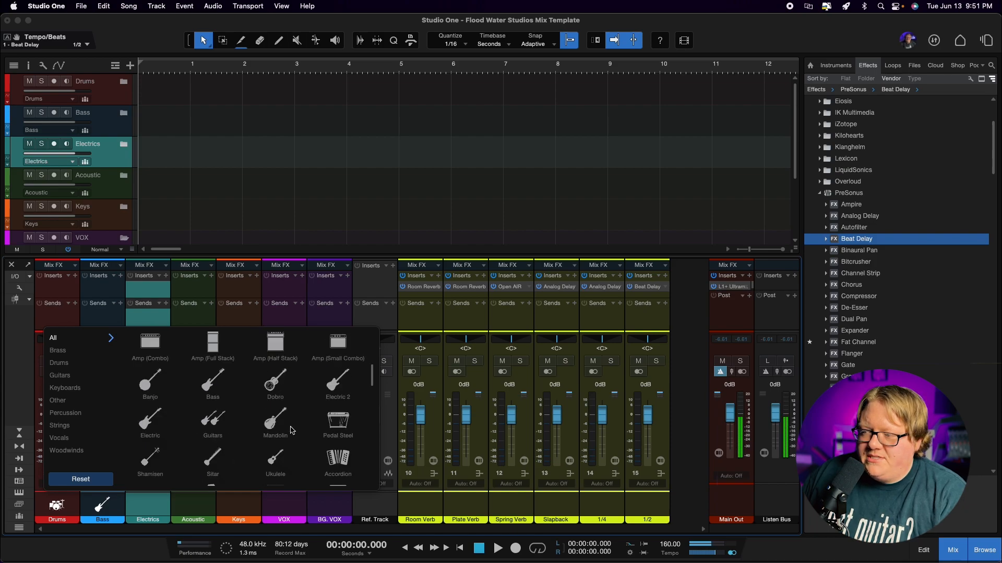
pyautogui.click(334, 390)
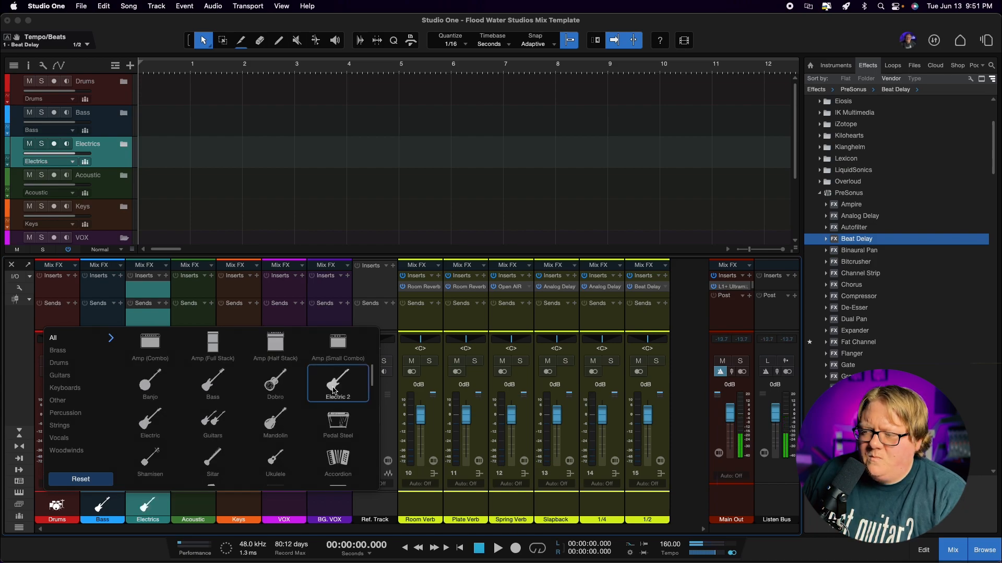
# Step: Assign the Acoustic guitar icon to the Acoustic channel
pyautogui.click(190, 502)
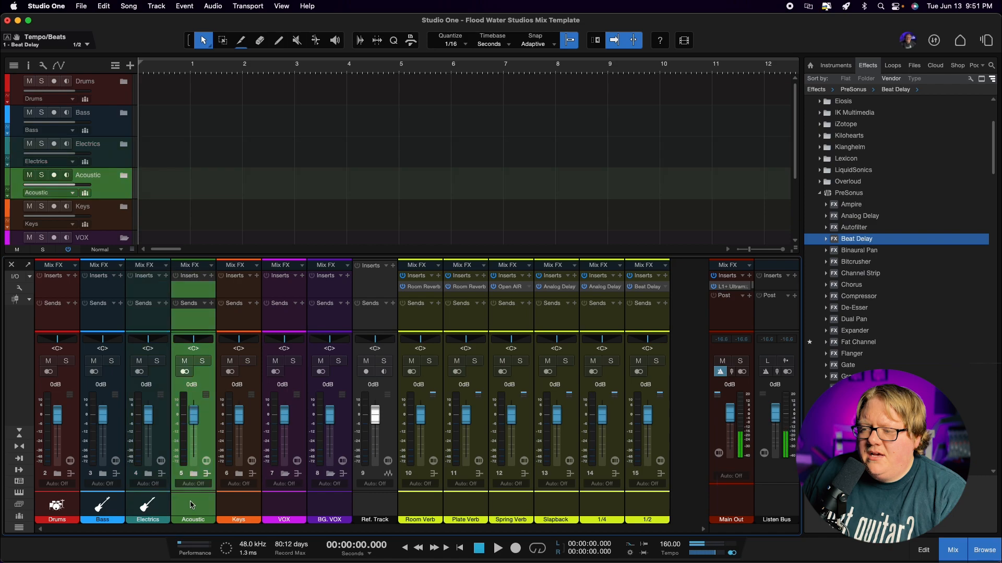
pyautogui.click(190, 503)
pyautogui.scroll(-3, 243, 446)
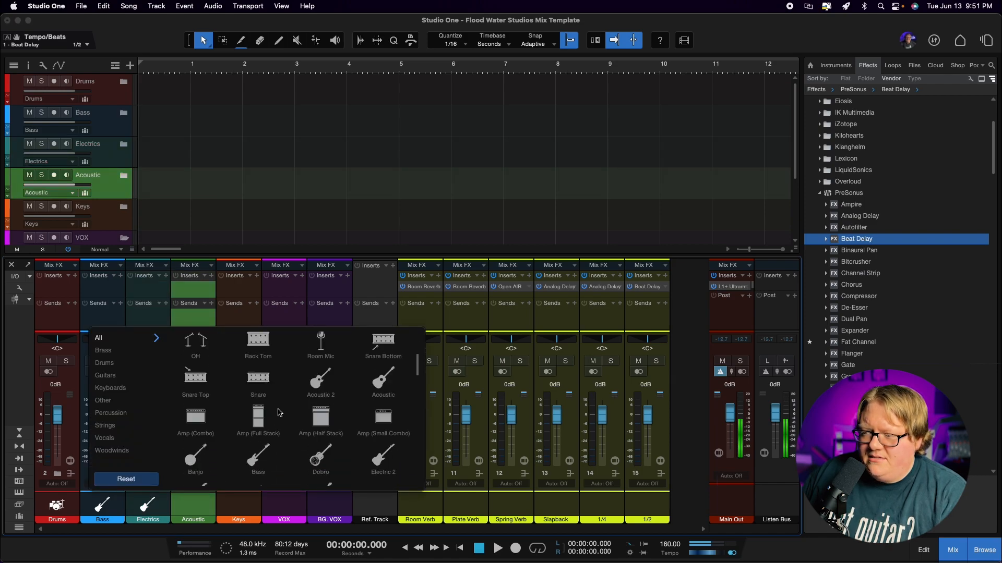
pyautogui.click(381, 384)
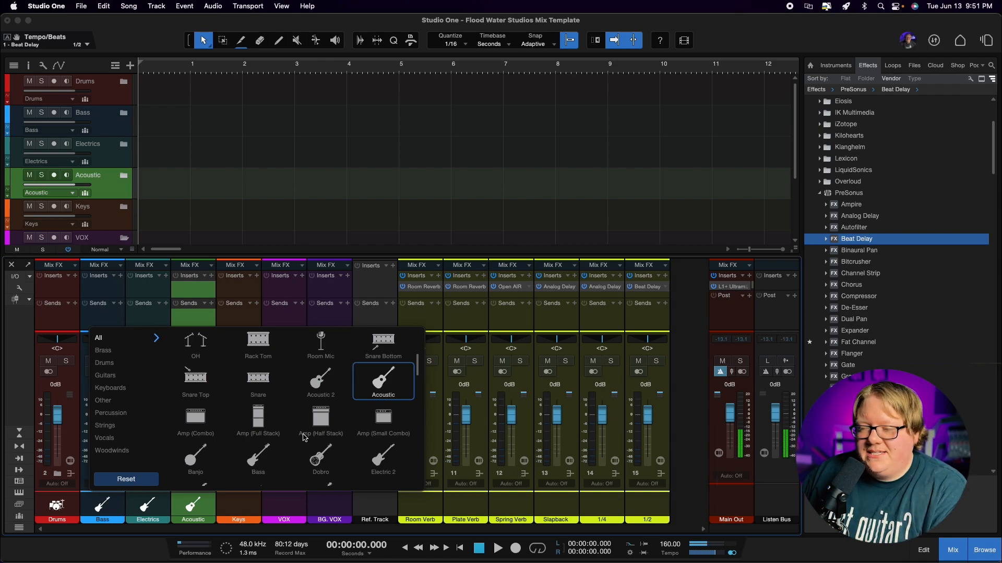
# Step: Assign the Synth icon to the Keys channel
pyautogui.click(244, 504)
pyautogui.click(245, 504)
pyautogui.doubleClick(238, 505)
pyautogui.click(238, 506)
pyautogui.doubleClick(237, 505)
pyautogui.scroll(-5, 286, 443)
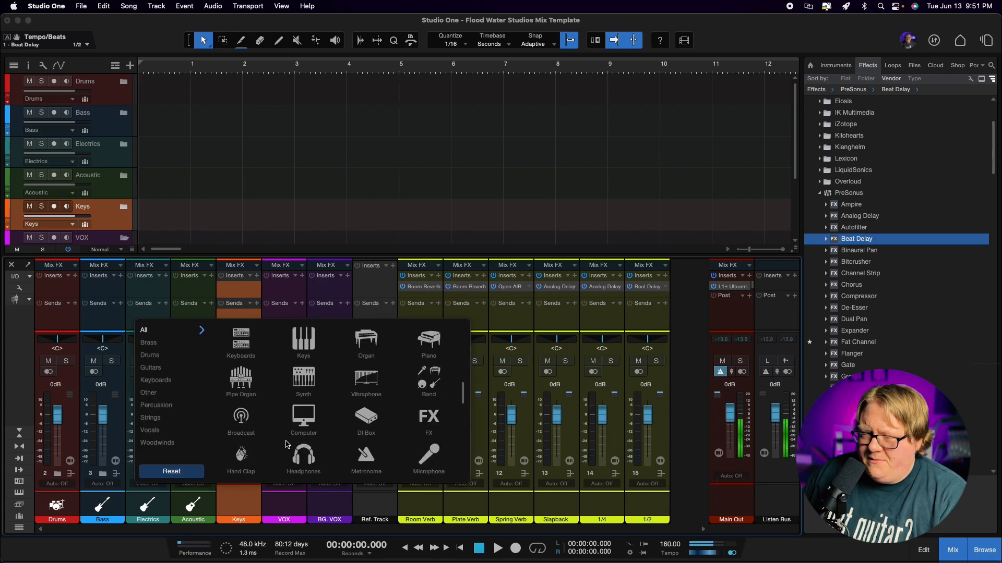
pyautogui.click(313, 380)
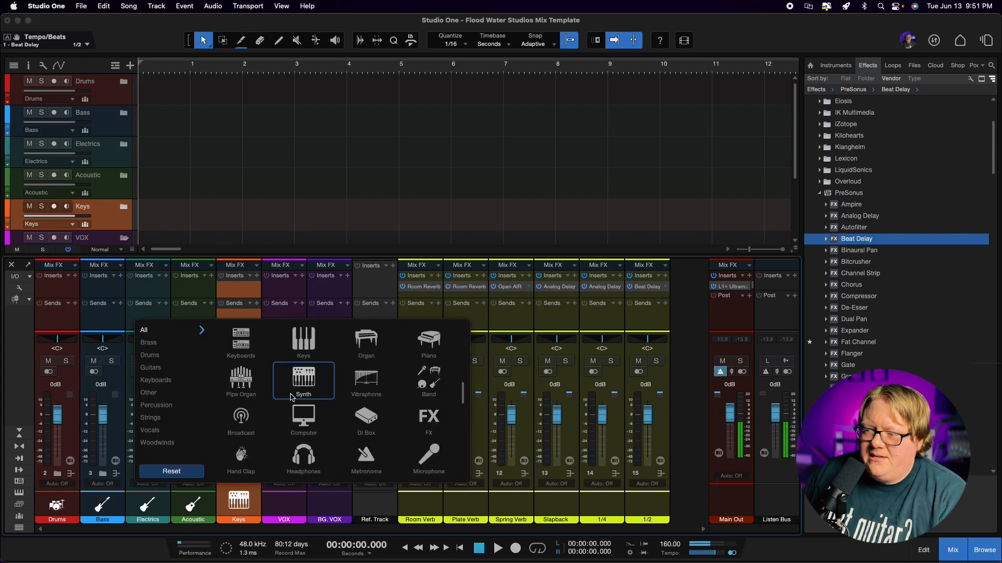
# Step: Assign the Room Mic icon to the VOX channel
pyautogui.click(288, 506)
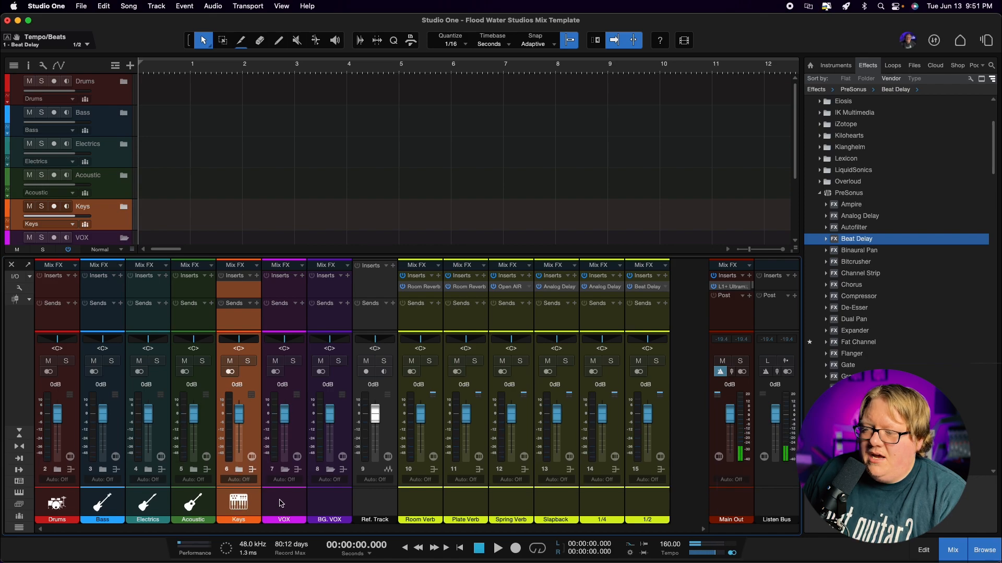
pyautogui.doubleClick(282, 504)
pyautogui.scroll(-10, 367, 428)
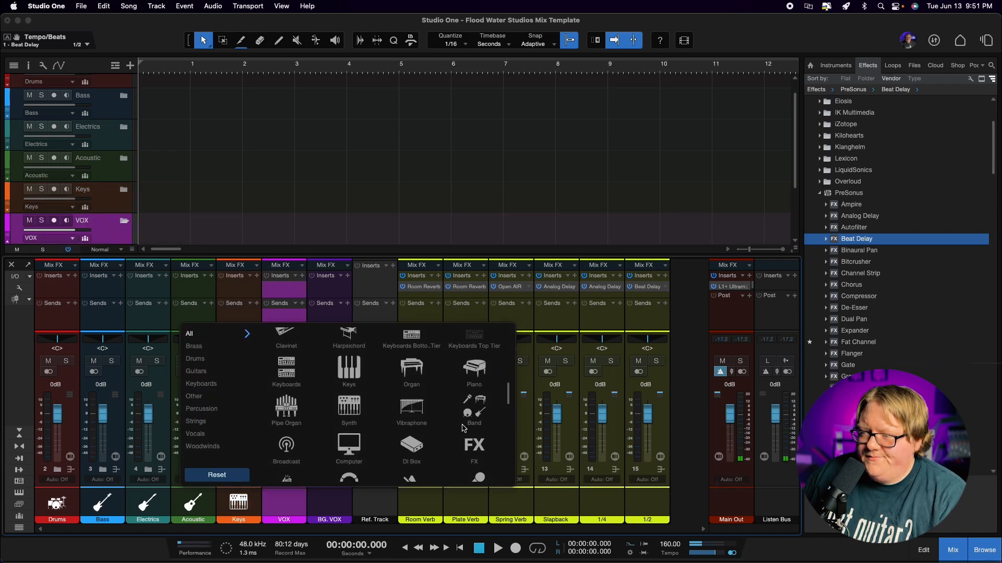
pyautogui.scroll(-5, 452, 428)
pyautogui.scroll(3, 452, 428)
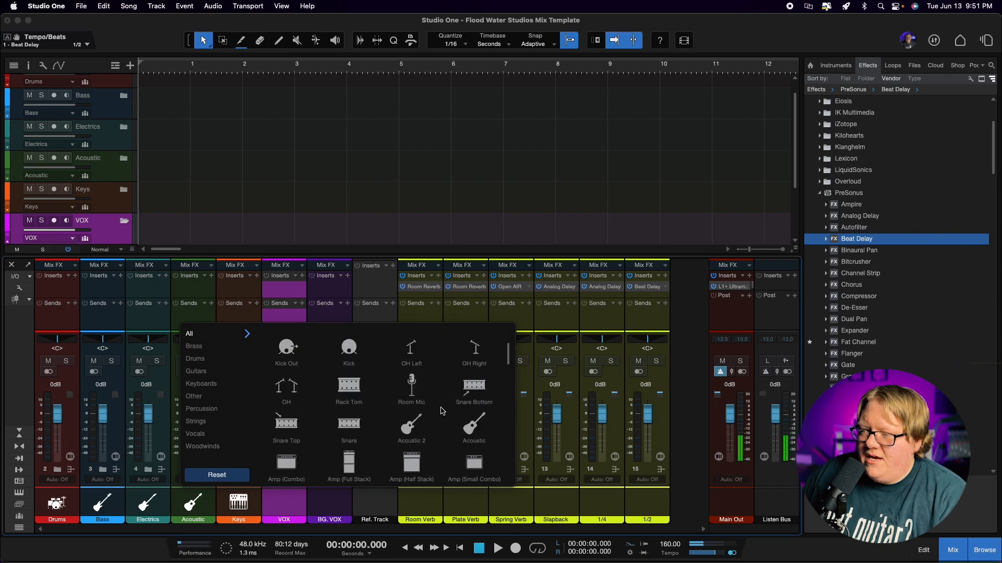
pyautogui.click(416, 389)
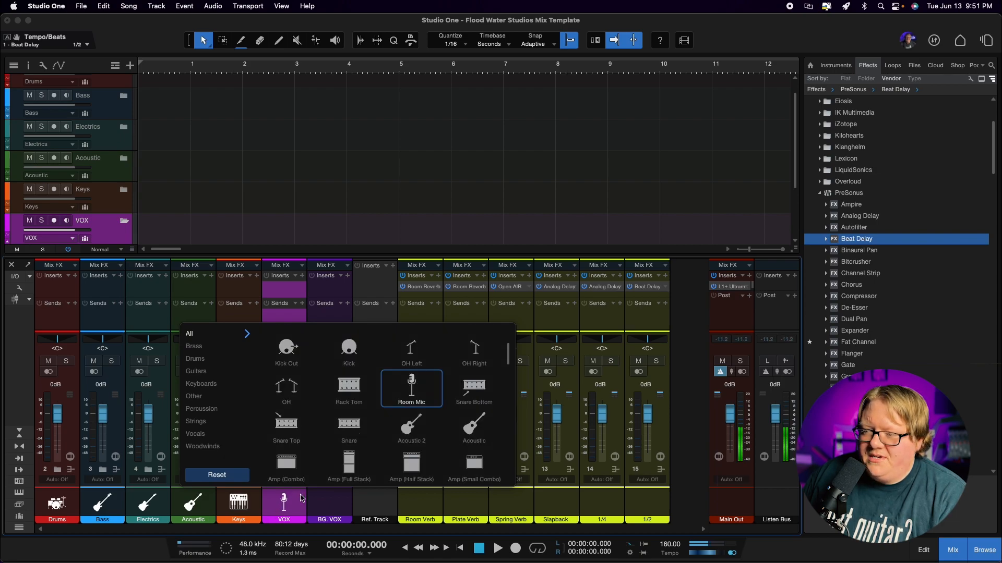
# Step: Assign the Crowd Ambient icon to the BG. VOX channel and close the icon picker
pyautogui.click(336, 505)
pyautogui.click(330, 504)
pyautogui.scroll(-10, 359, 460)
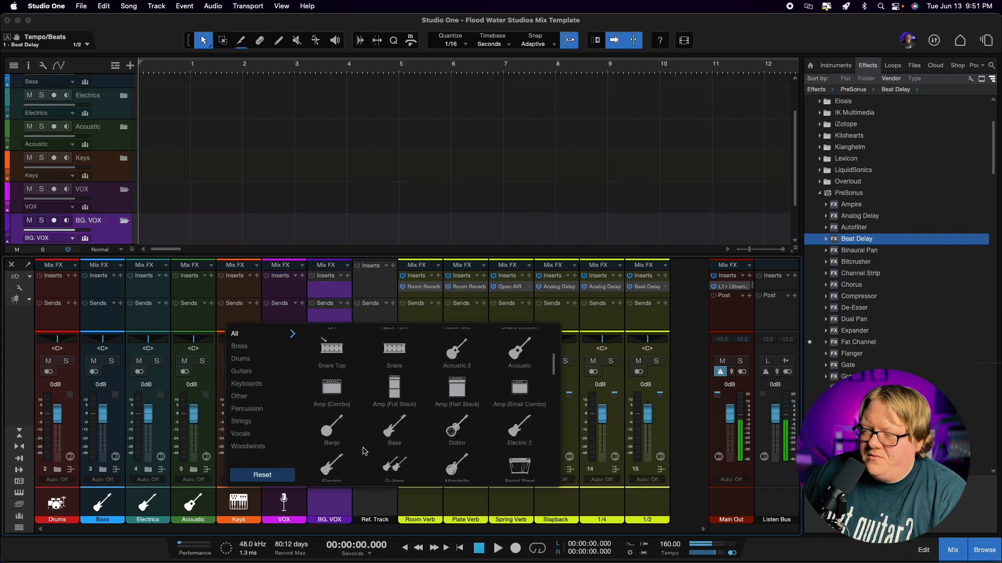
pyautogui.scroll(8, 358, 460)
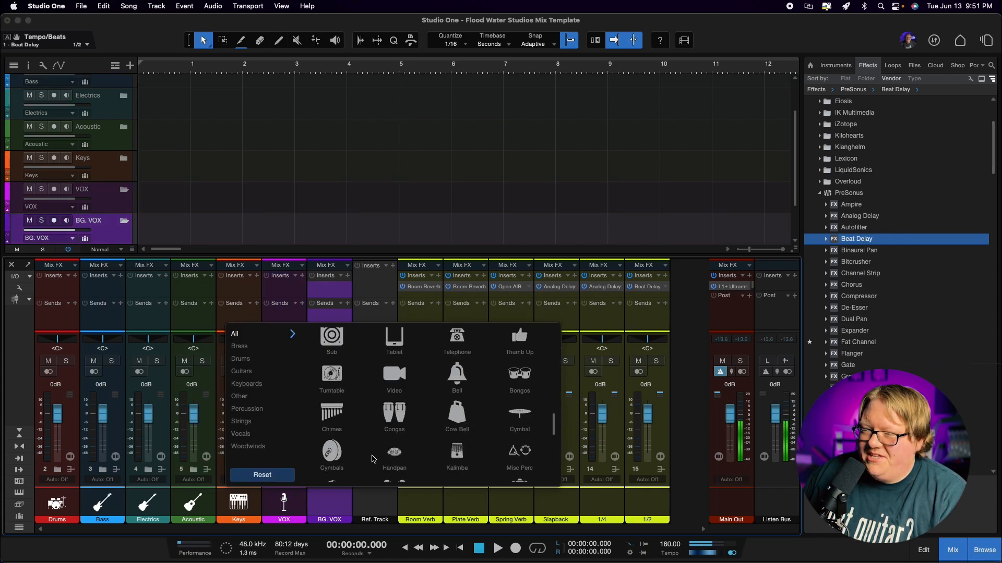
pyautogui.scroll(-5, 372, 459)
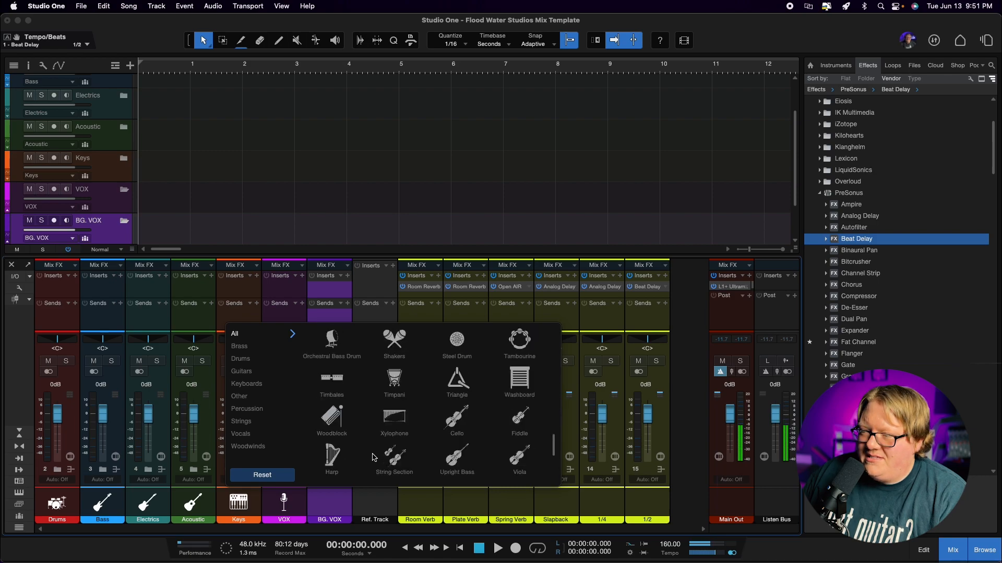
pyautogui.scroll(5, 373, 457)
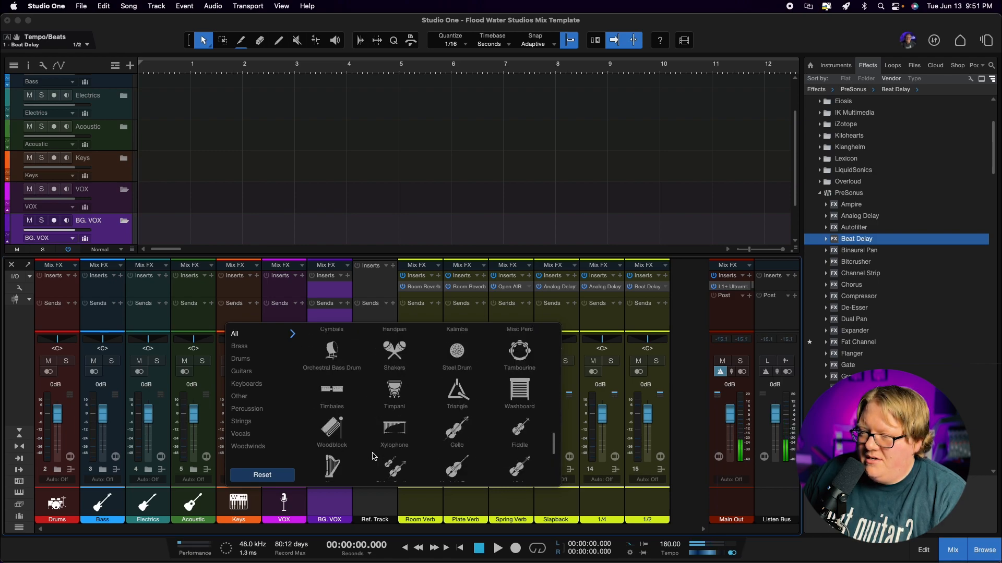
pyautogui.scroll(5, 373, 457)
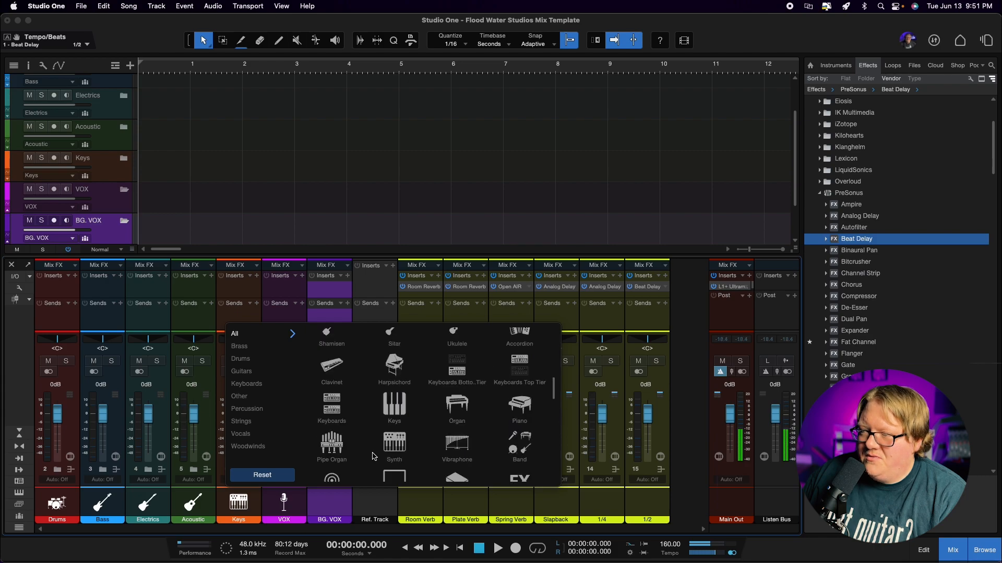
pyautogui.scroll(-5, 434, 447)
pyautogui.scroll(-5, 434, 448)
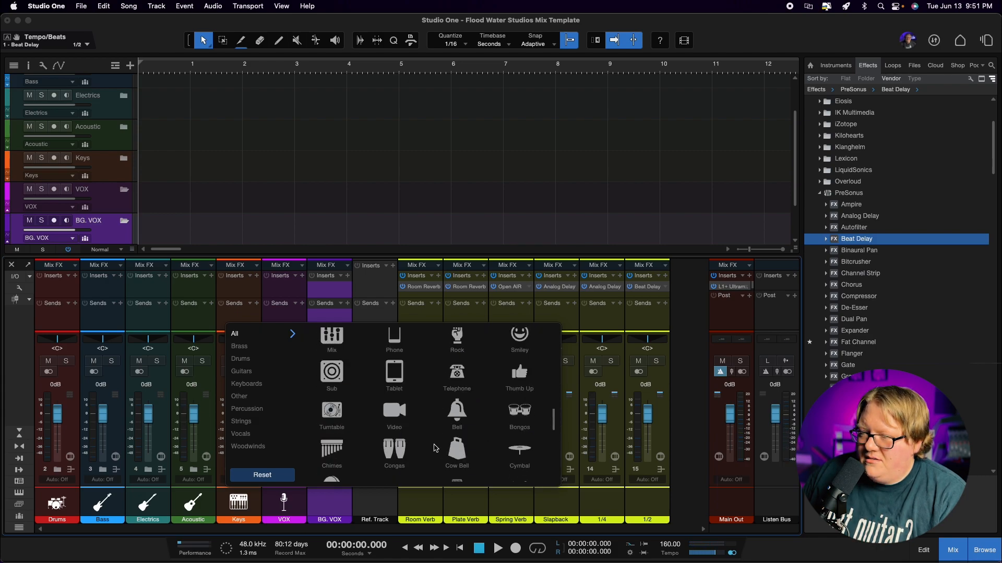
pyautogui.scroll(-5, 434, 448)
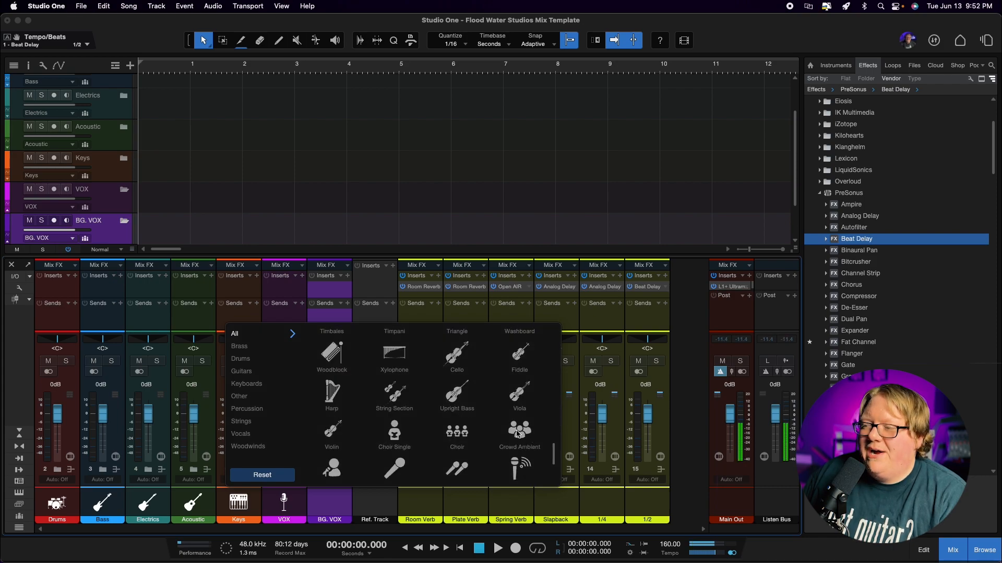
pyautogui.click(523, 438)
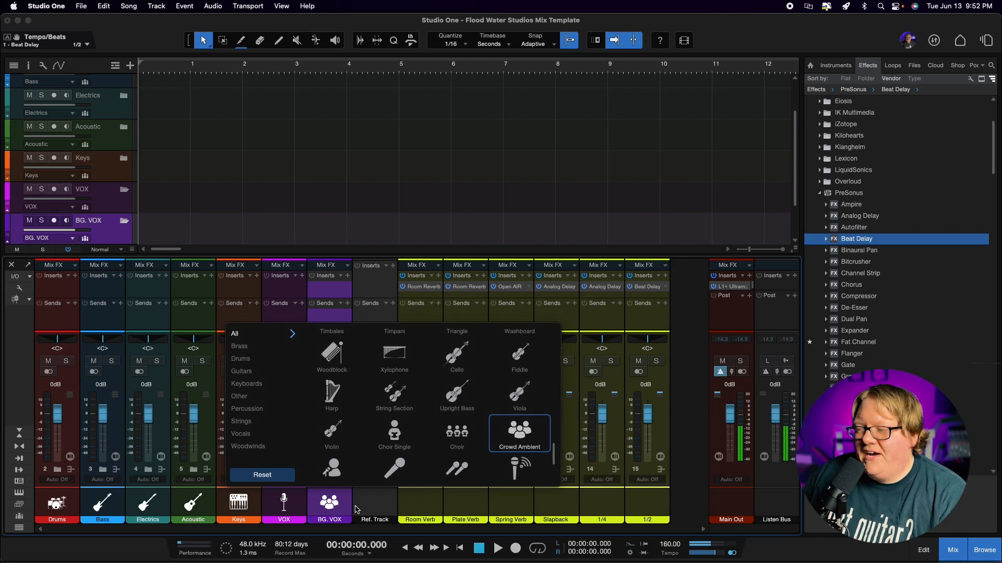
pyautogui.click(379, 507)
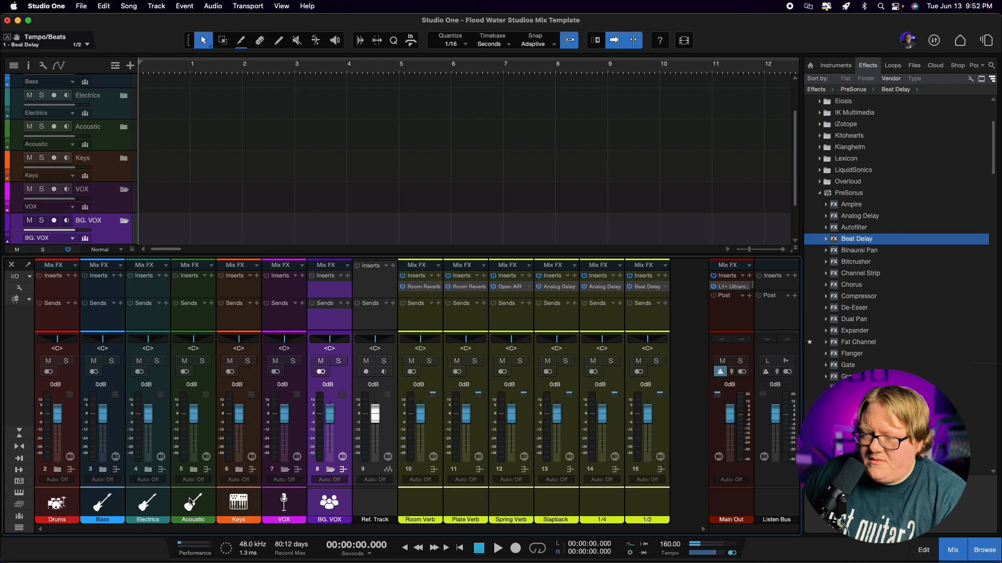
pyautogui.moveTo(104, 484)
pyautogui.mouseDown()
pyautogui.moveTo(109, 442)
pyautogui.moveTo(106, 502)
pyautogui.moveTo(109, 485)
pyautogui.mouseUp()
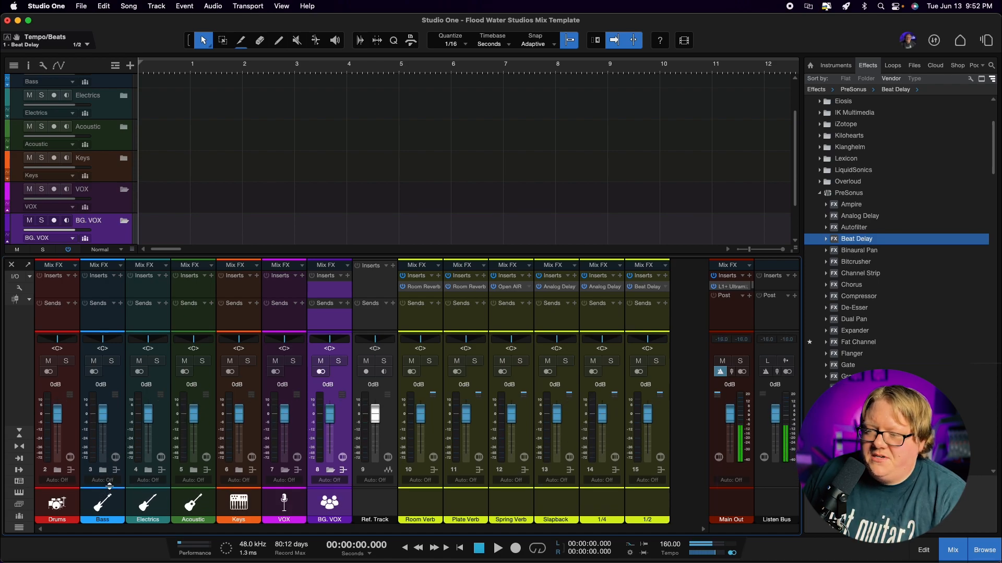